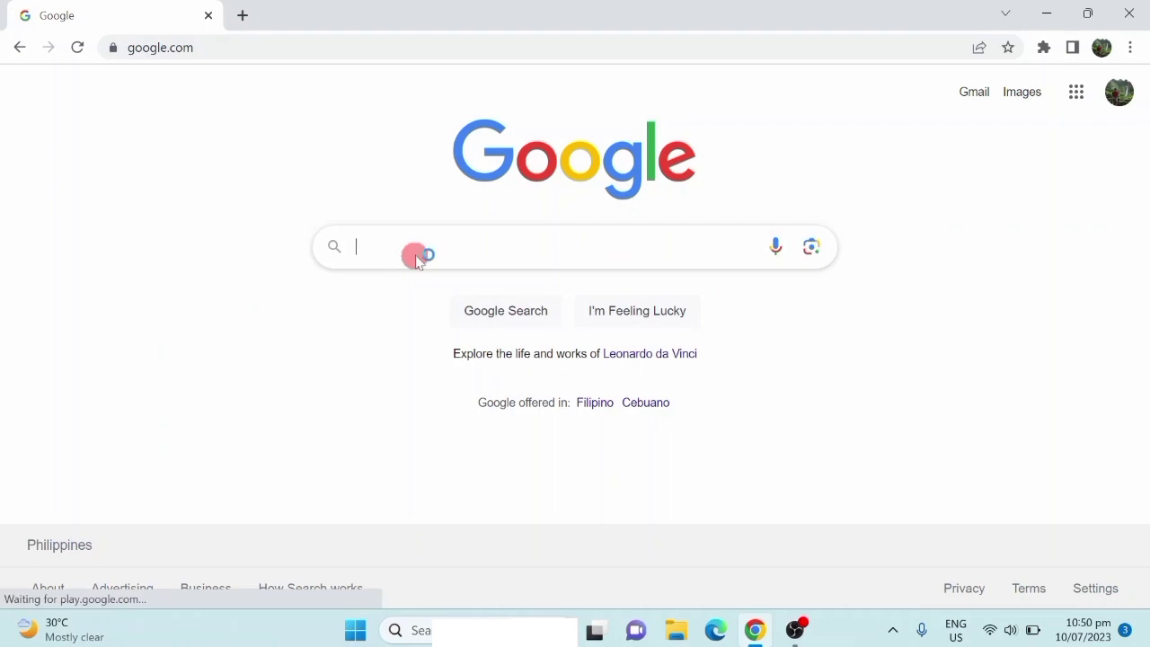
# - Search Google for "ms sql server download" and open Microsoft's SQL Server Downloads page
pyautogui.click(415, 258)
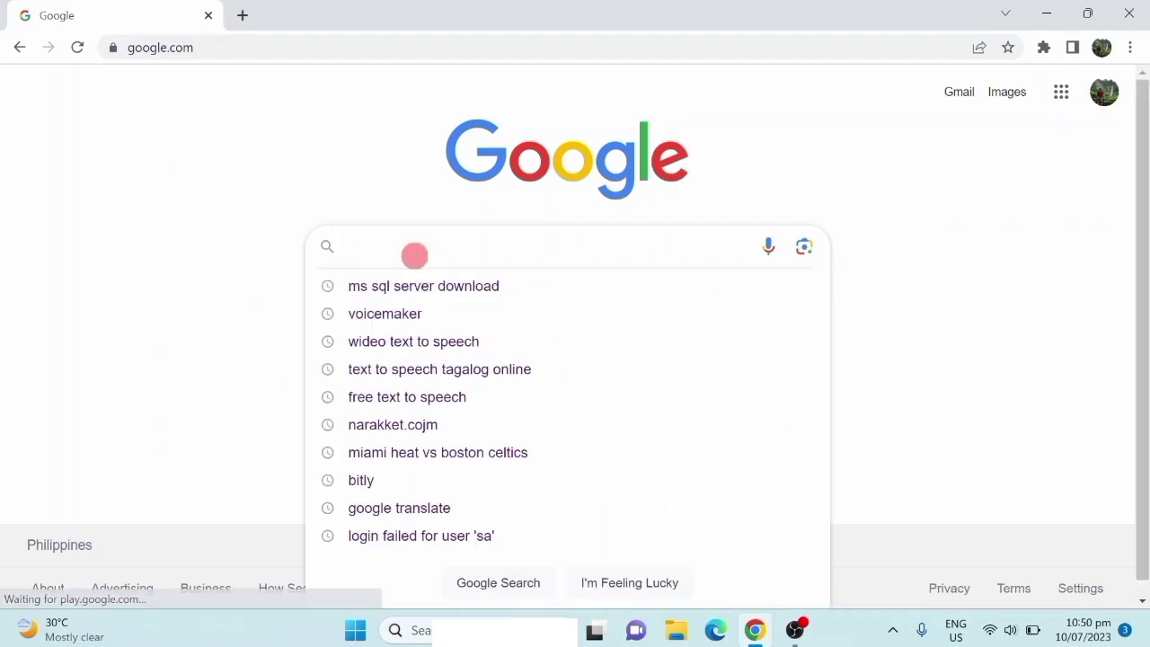
pyautogui.click(422, 286)
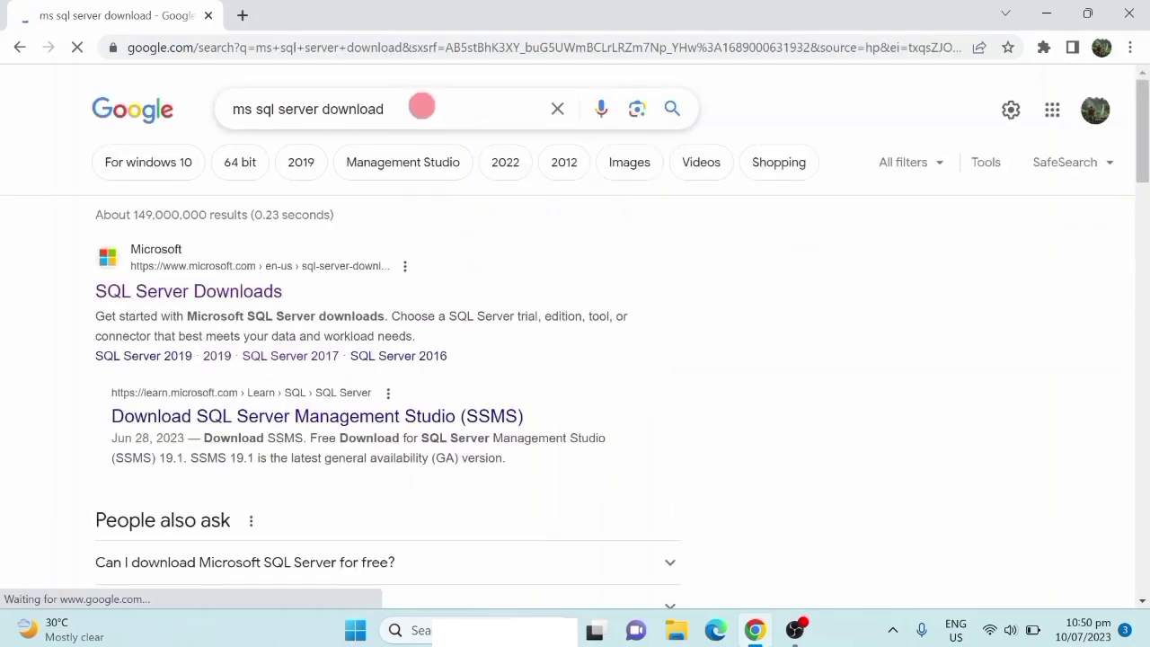
pyautogui.moveTo(422, 105); pyautogui.dragTo(238, 107)
pyautogui.click(413, 106)
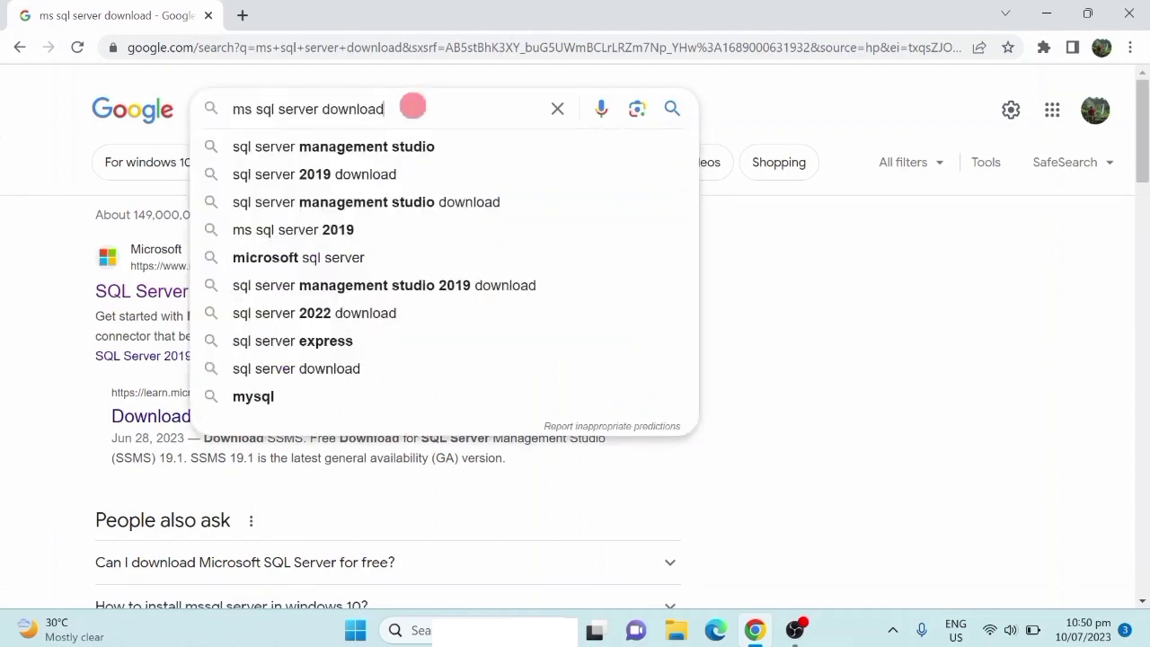
pyautogui.click(15, 228)
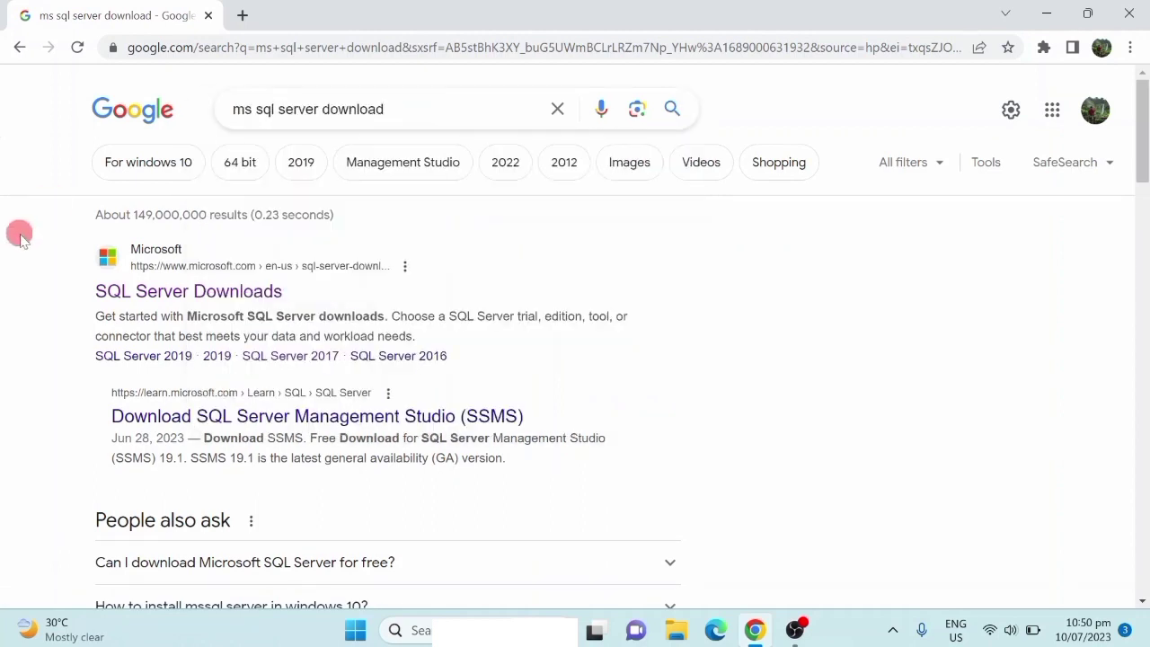
pyautogui.click(211, 294)
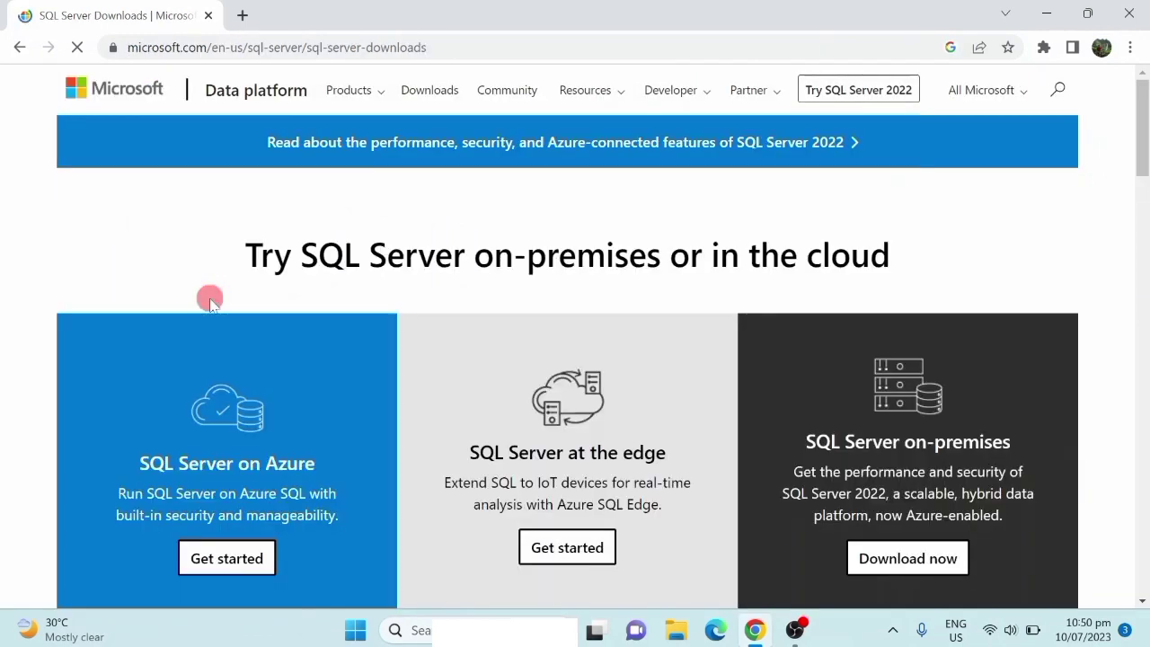
# - Download the free SQL Server 2022 Developer edition and select its installer in the MS SQL 2022 folder
pyautogui.scroll(-2, 259, 234)
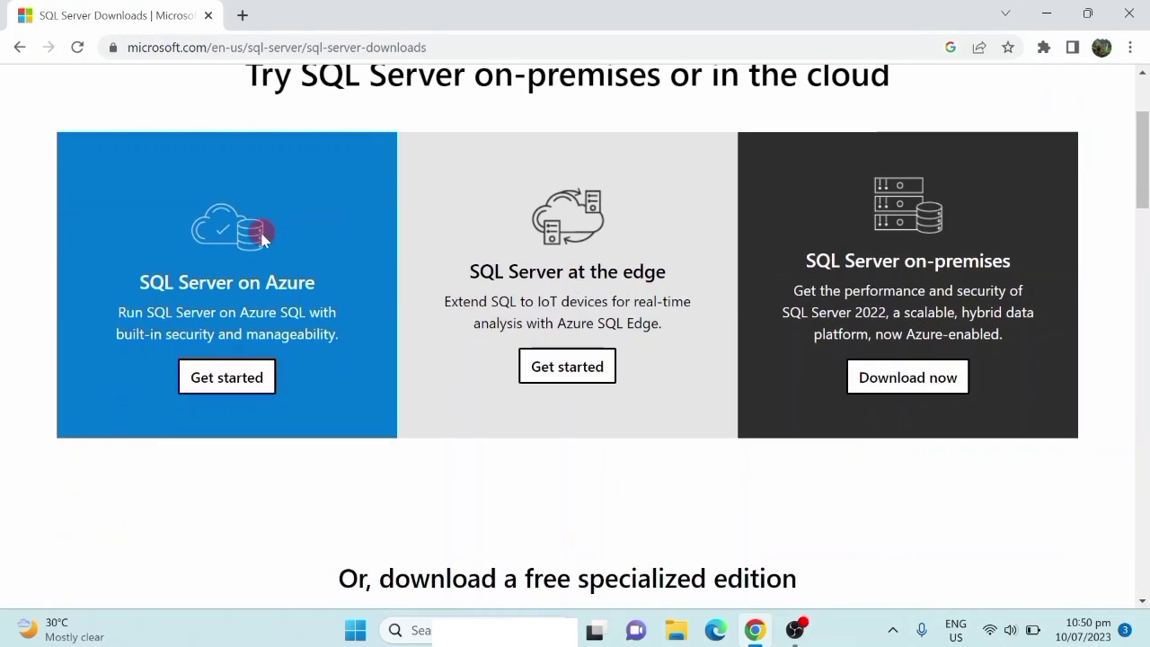
pyautogui.scroll(-6, 259, 234)
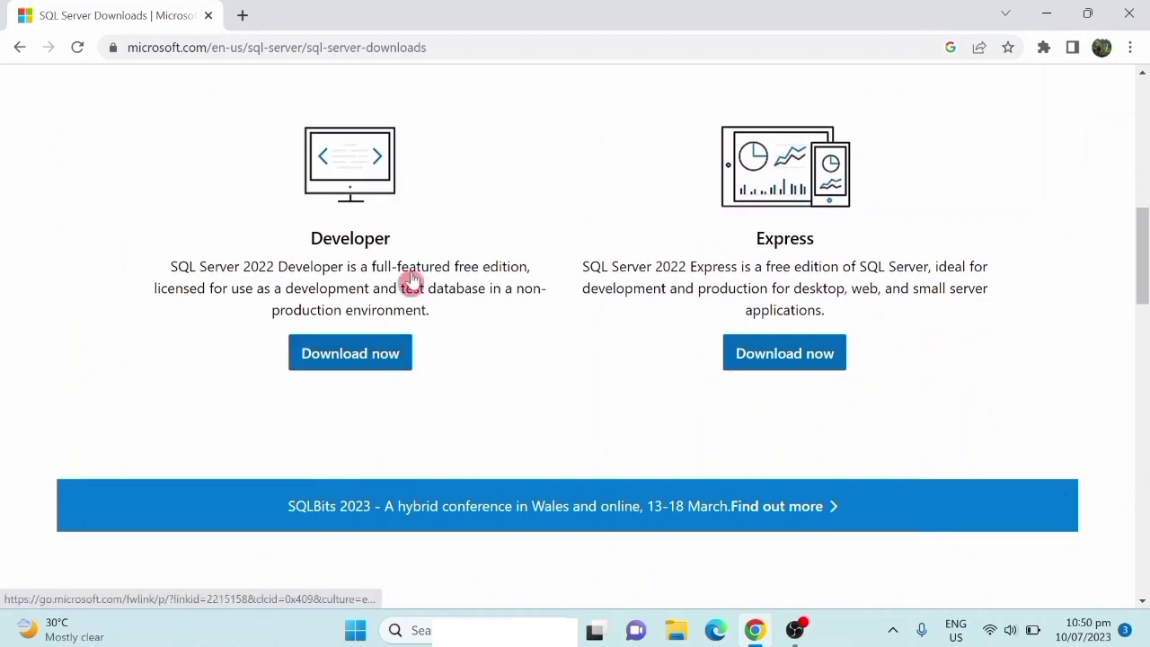
pyautogui.click(350, 355)
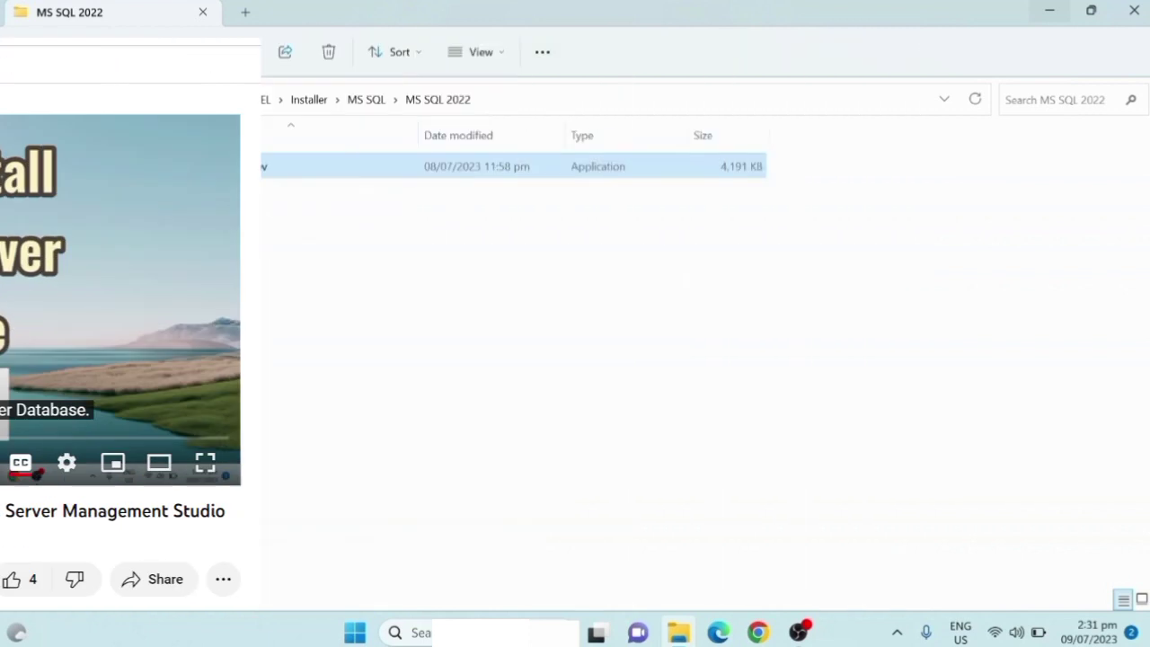
pyautogui.click(242, 170)
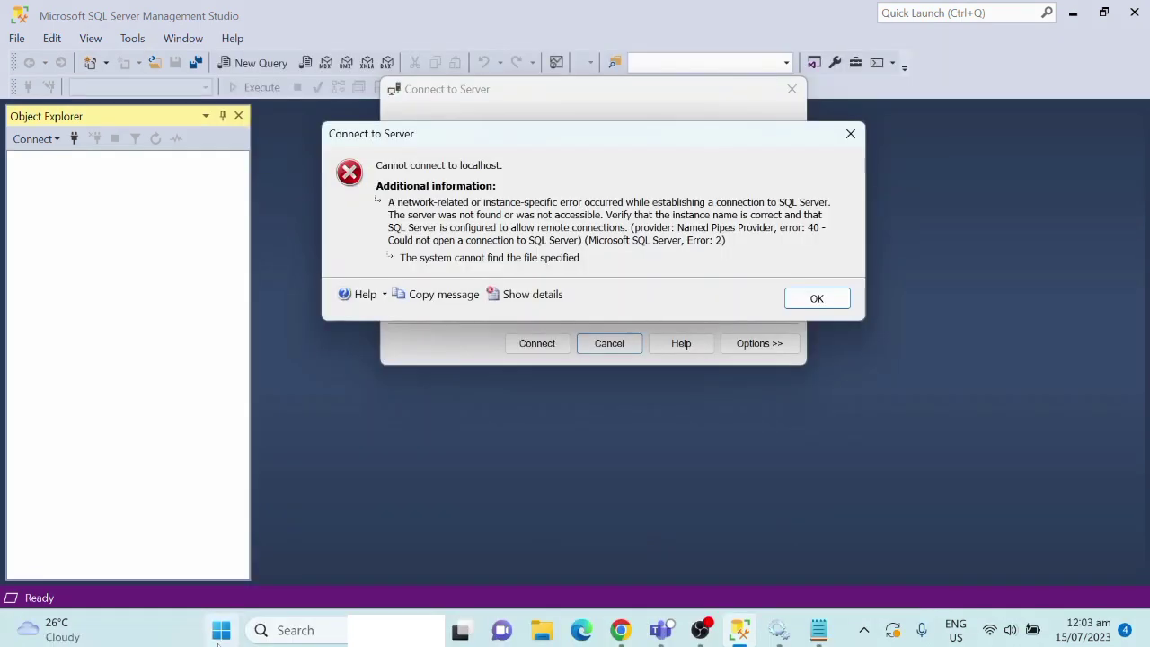
# - Find SQL Server 2022 Configuration Manager by searching Windows for "configuration" and open it
pyautogui.click(220, 632)
pyautogui.write('config')
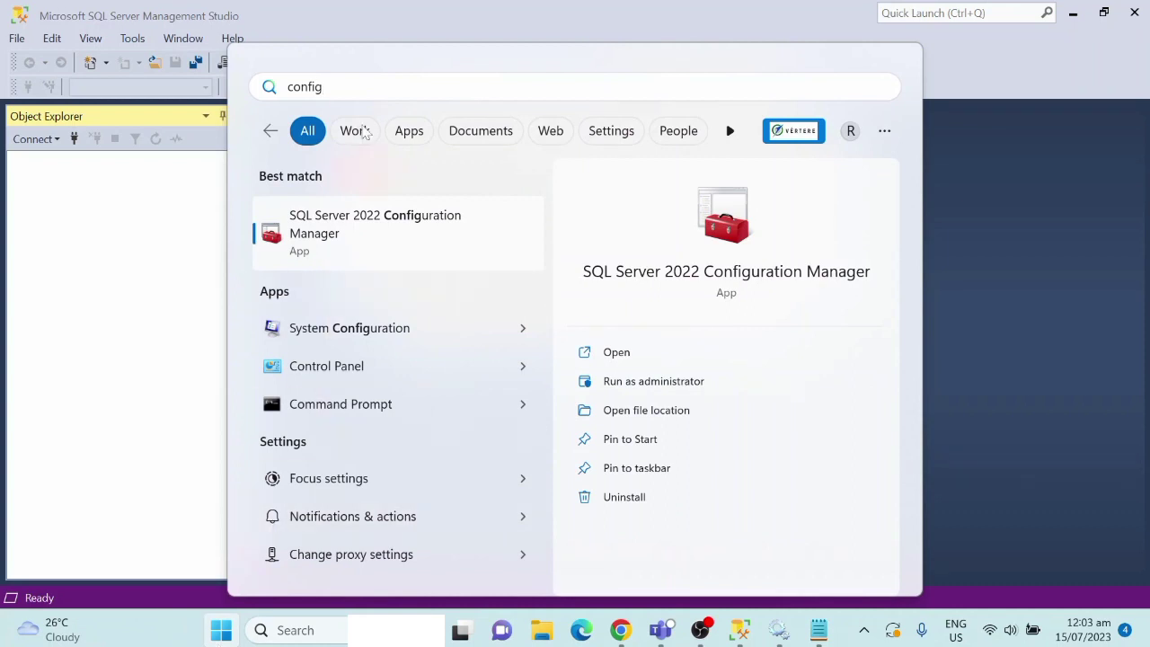
pyautogui.write('uration')
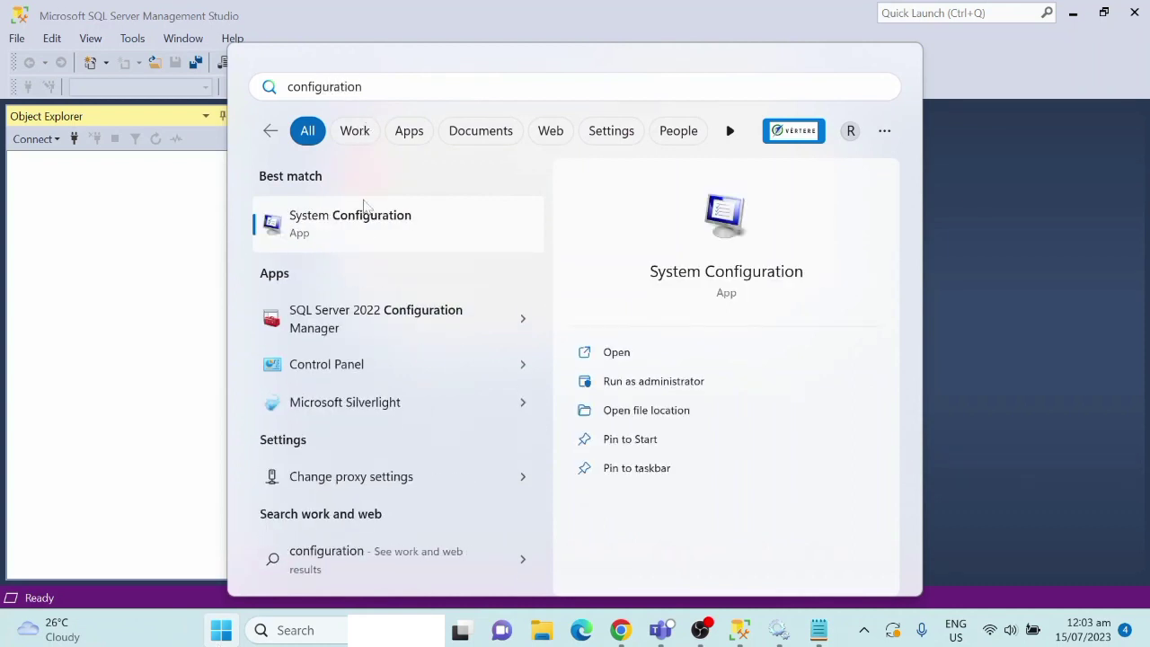
pyautogui.click(360, 332)
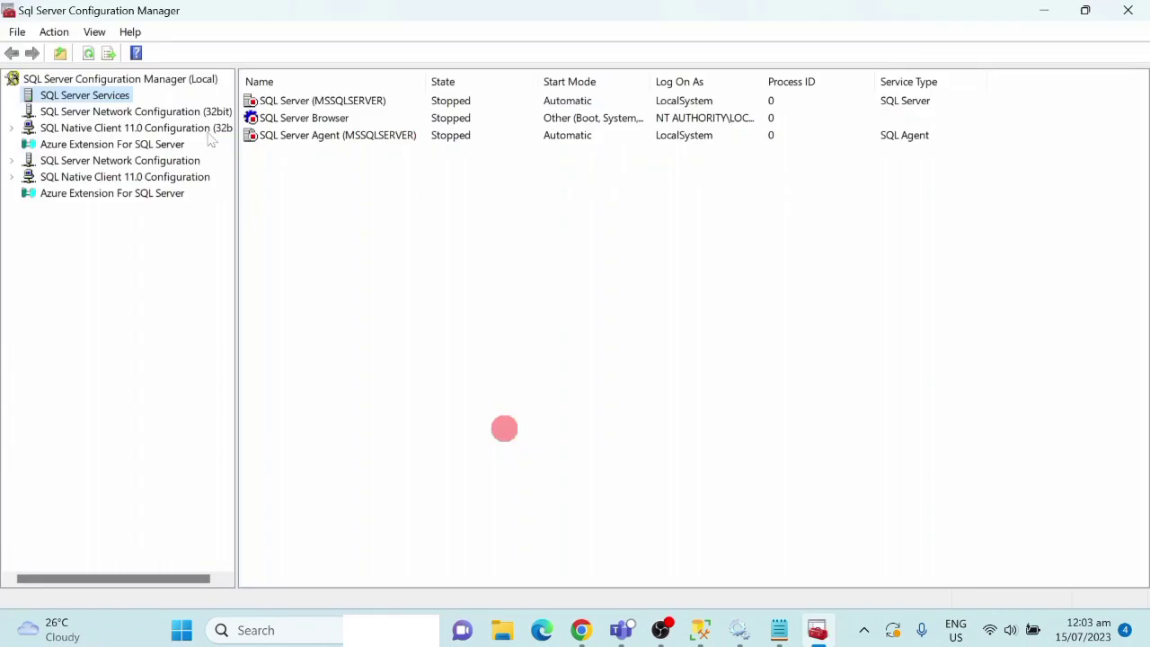
# - Show the SQL Server Services list and widen its Name column to reveal the full service names
pyautogui.click(68, 112)
pyautogui.click(72, 129)
pyautogui.click(66, 96)
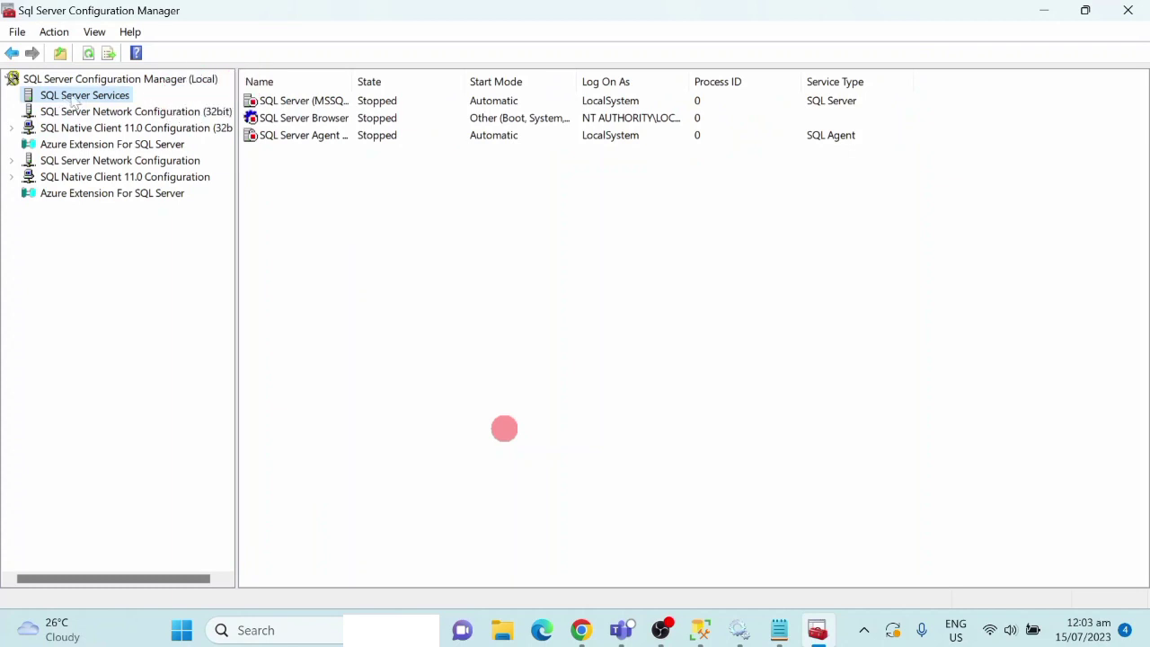
pyautogui.click(319, 101)
pyautogui.moveTo(351, 81); pyautogui.dragTo(458, 78)
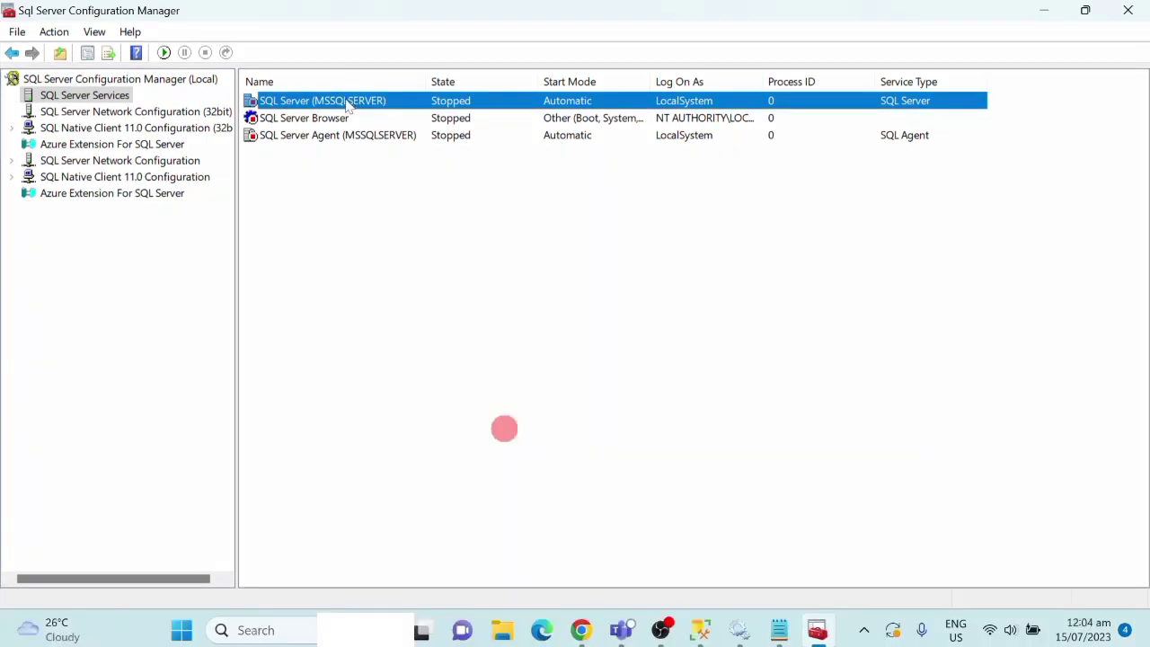
# - Open the properties of the SQL Server (MSSQLSERVER) service and use the built-in Local System account for its log on
pyautogui.rightClick(350, 103)
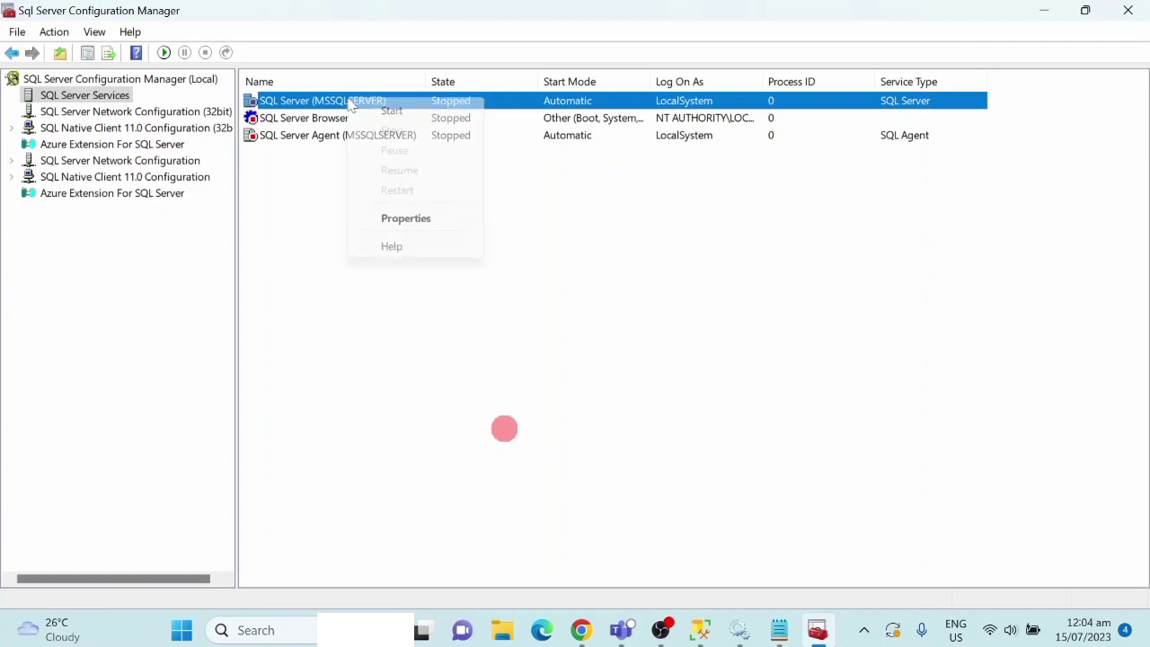
pyautogui.click(409, 226)
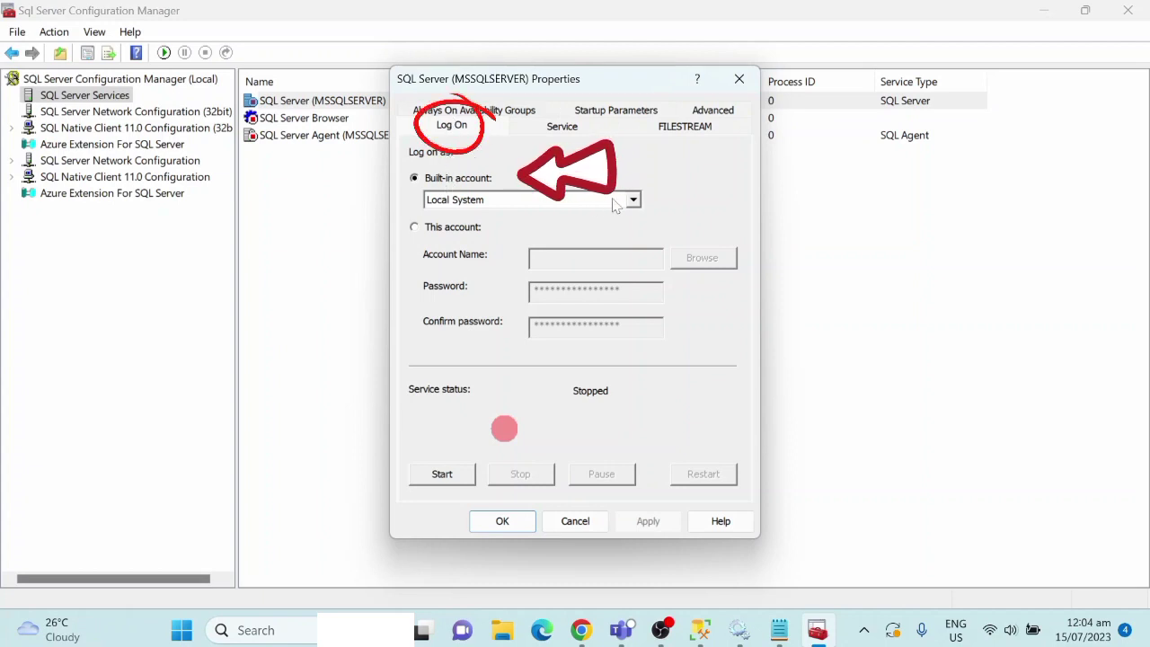
pyautogui.click(528, 199)
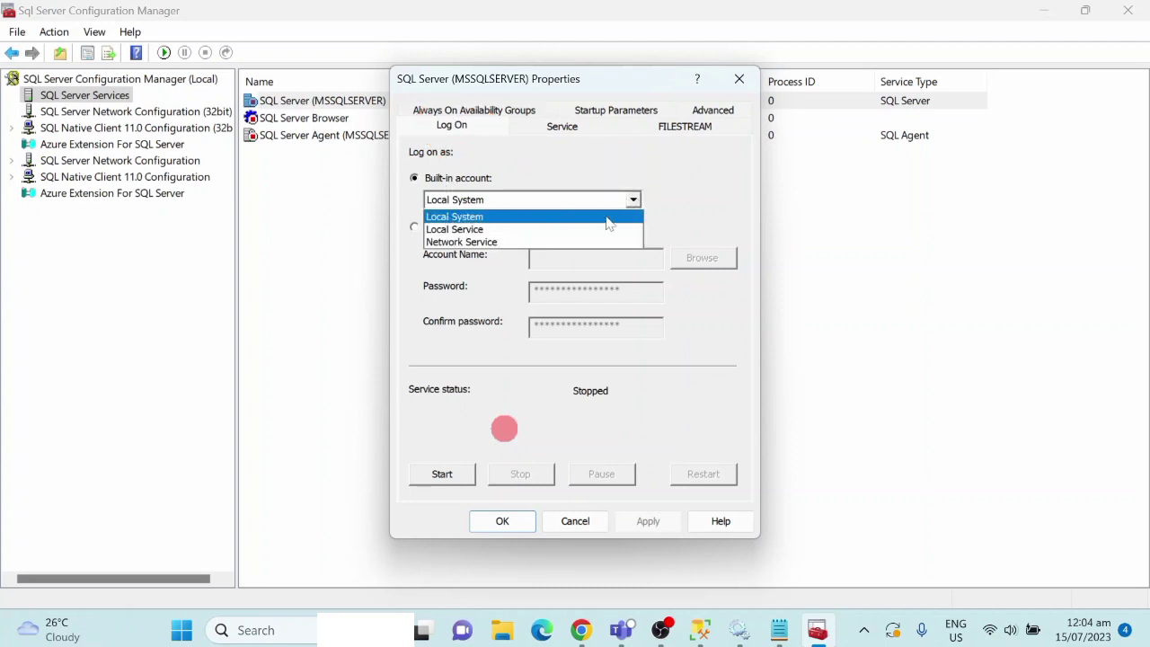
pyautogui.click(633, 200)
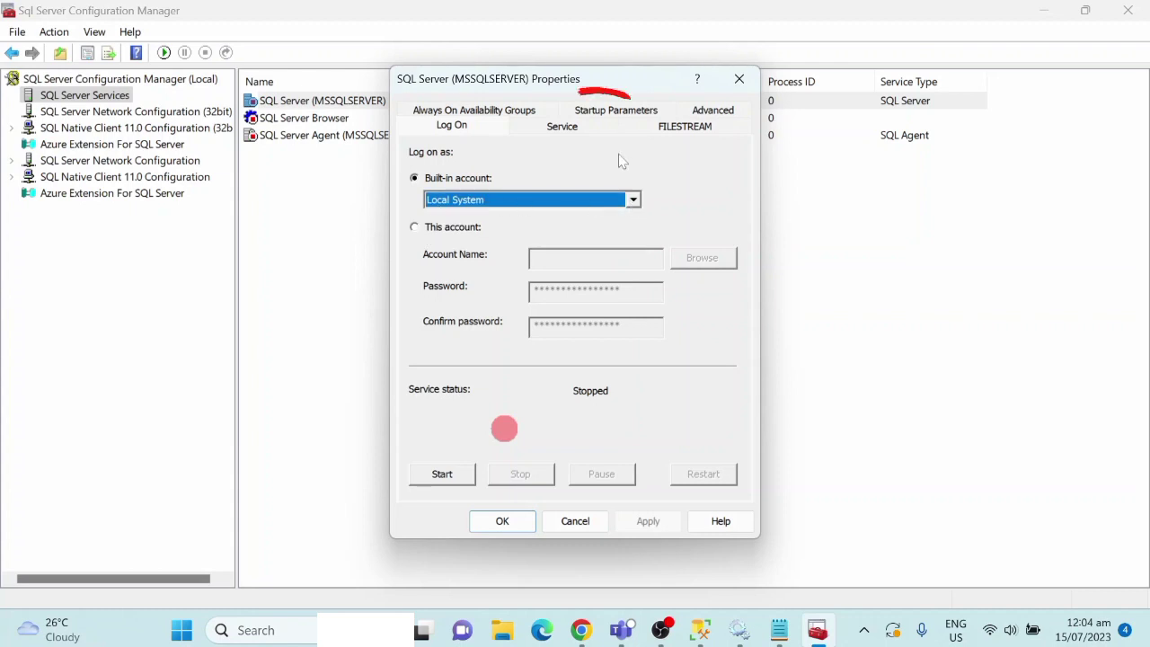
# - Set the SQL Server (MSSQLSERVER) service's Start Mode to Automatic, apply it and close the properties
pyautogui.click(562, 125)
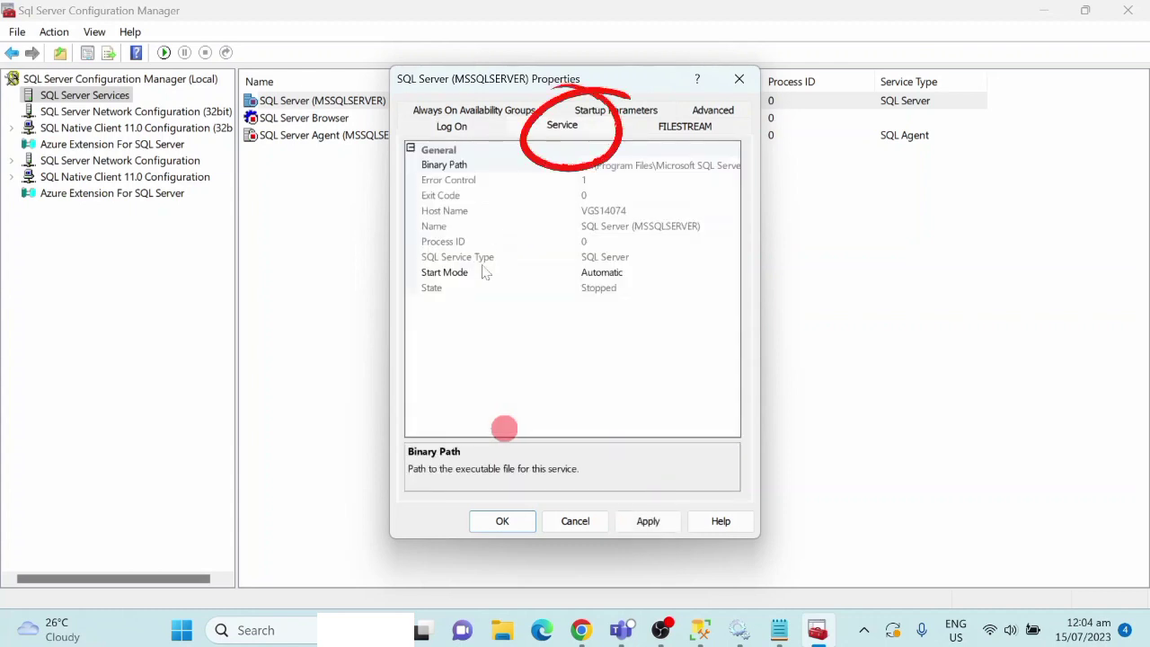
pyautogui.click(732, 272)
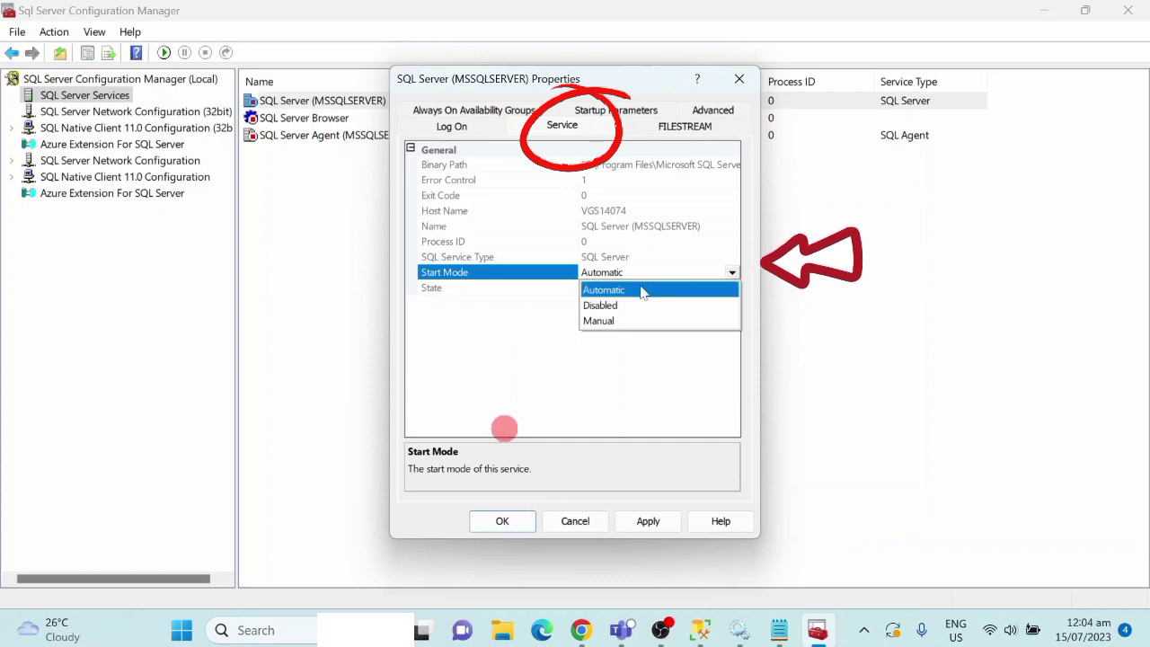
pyautogui.click(641, 290)
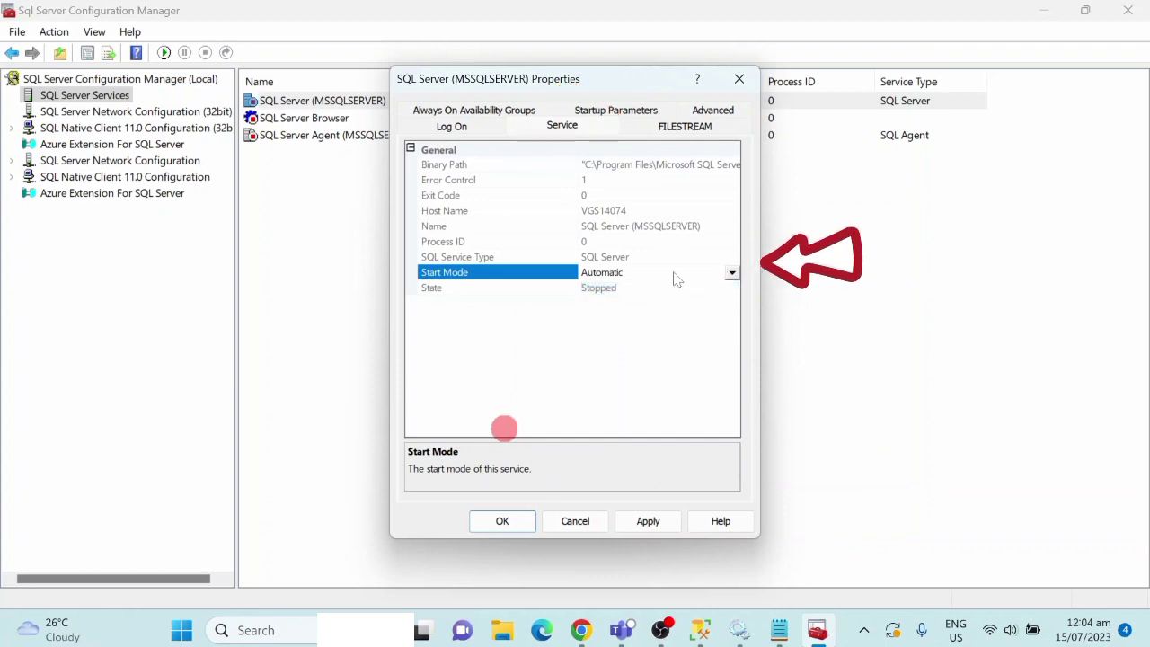
pyautogui.click(635, 523)
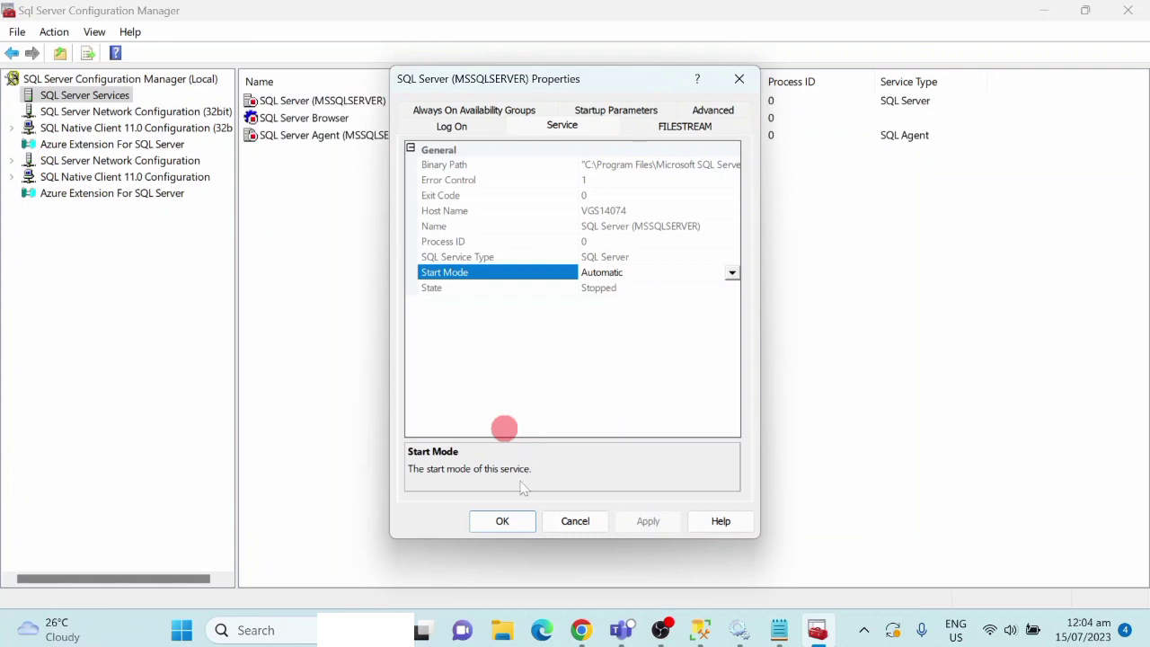
pyautogui.click(512, 524)
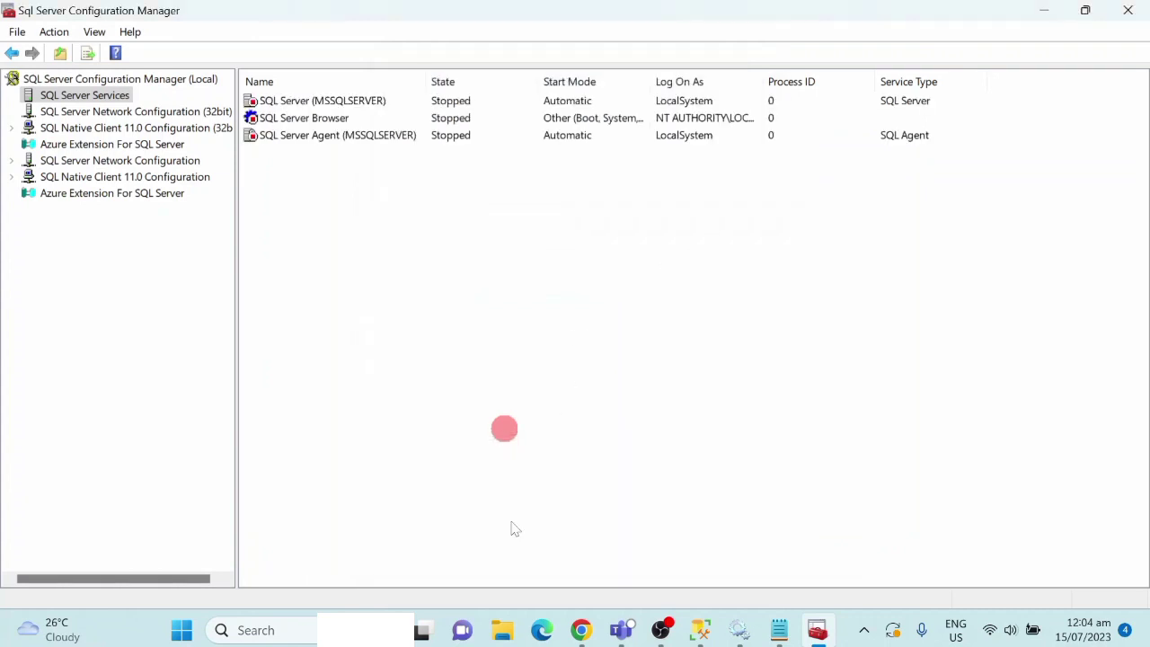
# - Start the SQL Server (MSSQLSERVER) service
pyautogui.rightClick(308, 103)
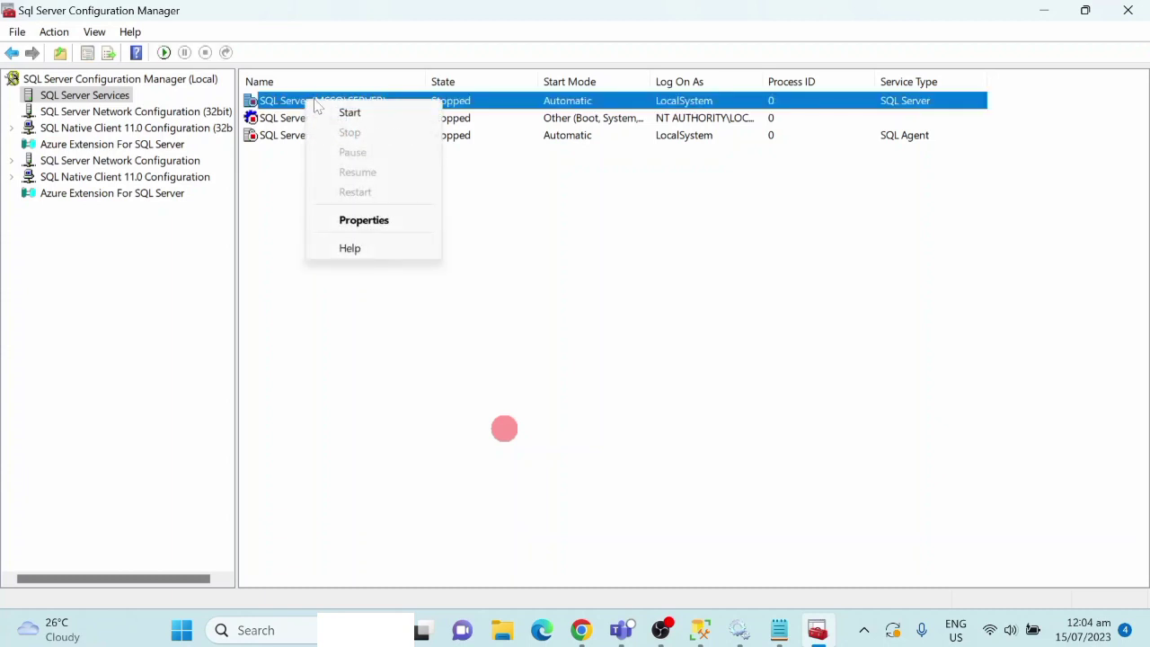
pyautogui.click(362, 115)
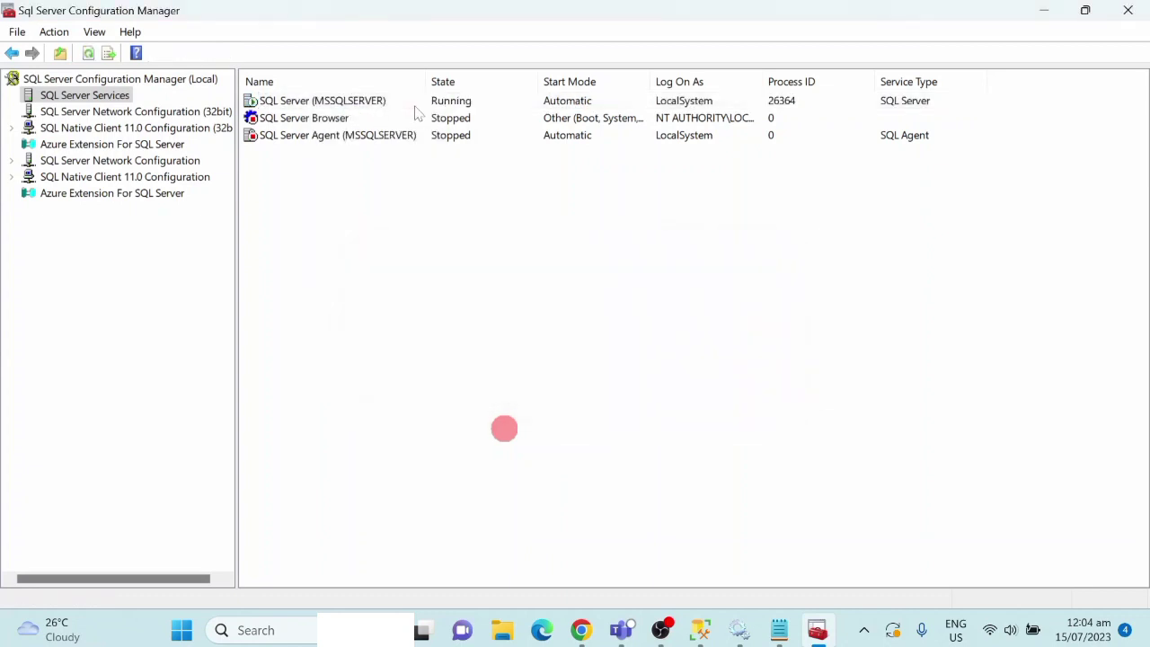
pyautogui.click(452, 104)
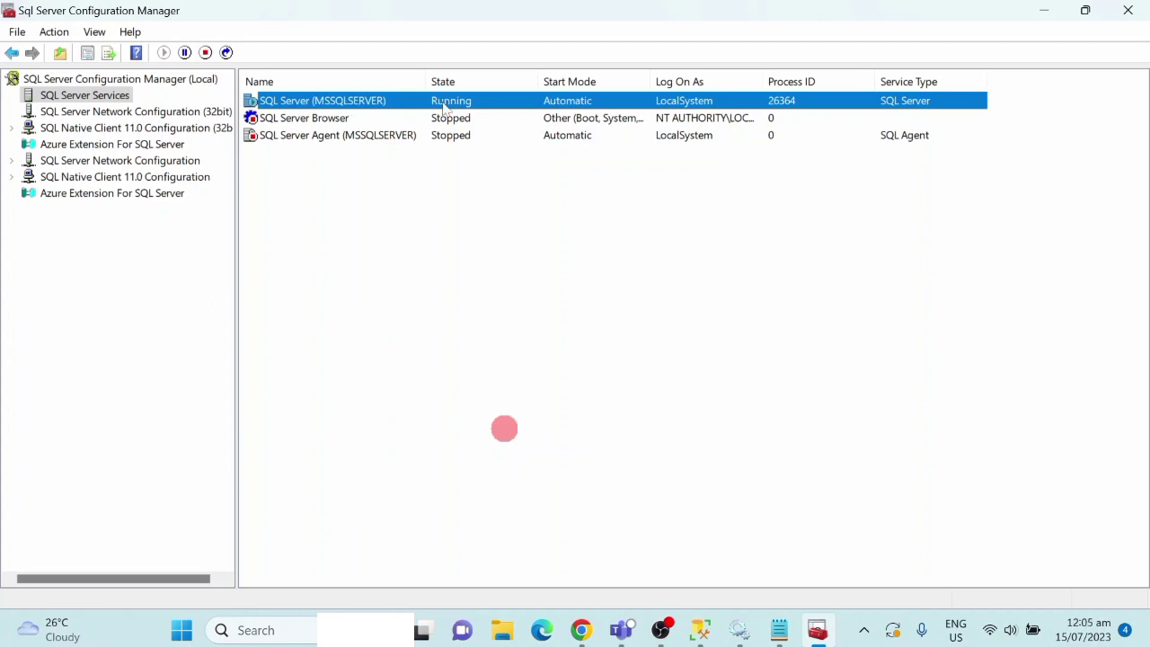
# - Switch to SQL Server Management Studio, dismiss the connection error and connect to localhost with Windows Authentication
pyautogui.click(700, 630)
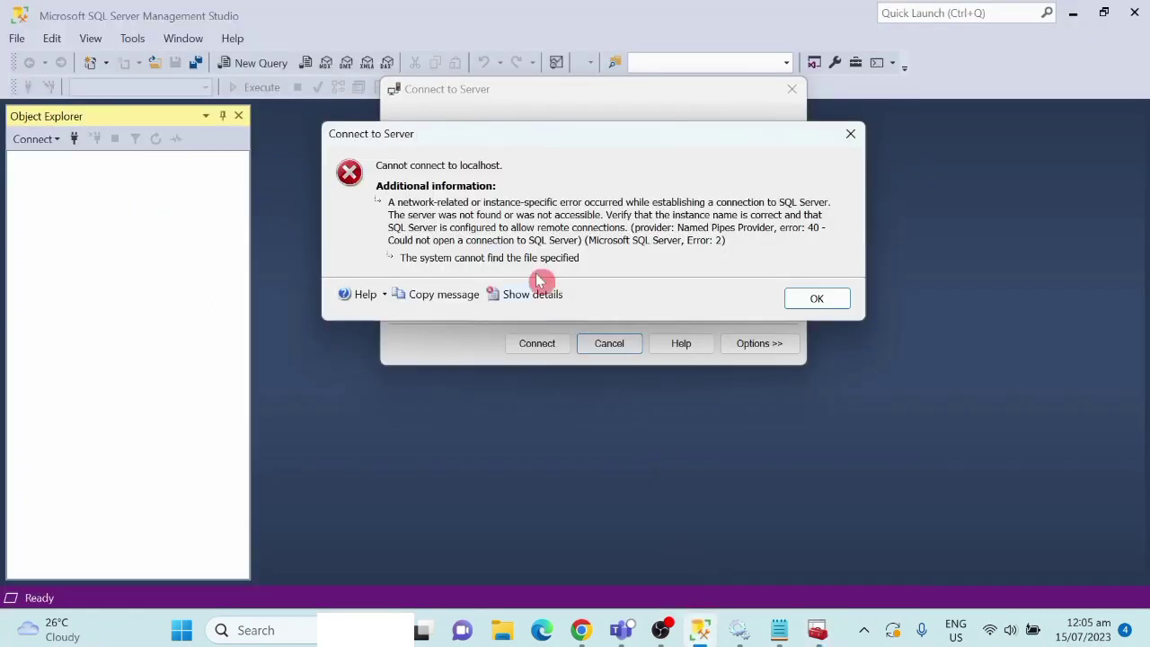
pyautogui.moveTo(483, 135); pyautogui.dragTo(479, 148)
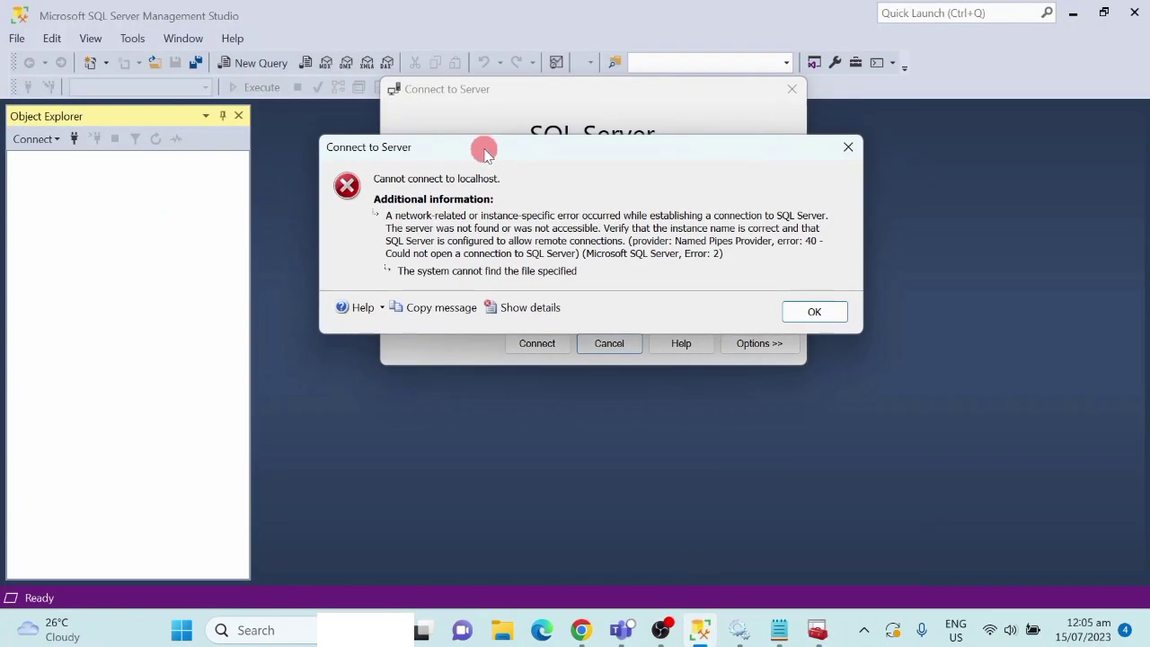
pyautogui.click(813, 313)
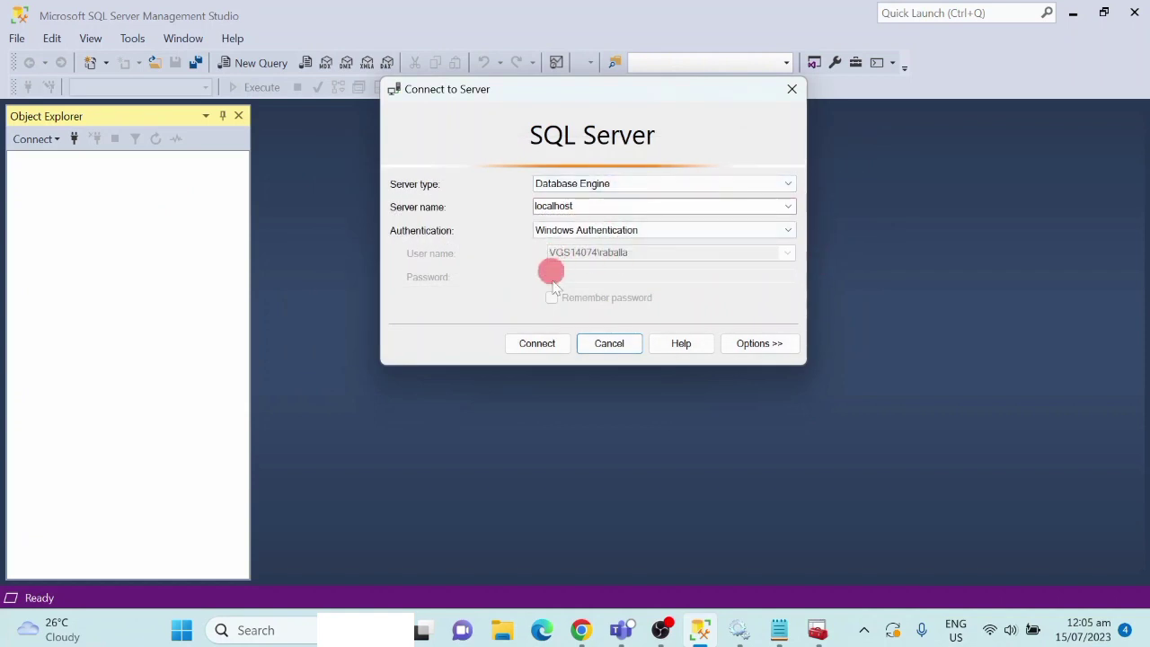
pyautogui.click(550, 346)
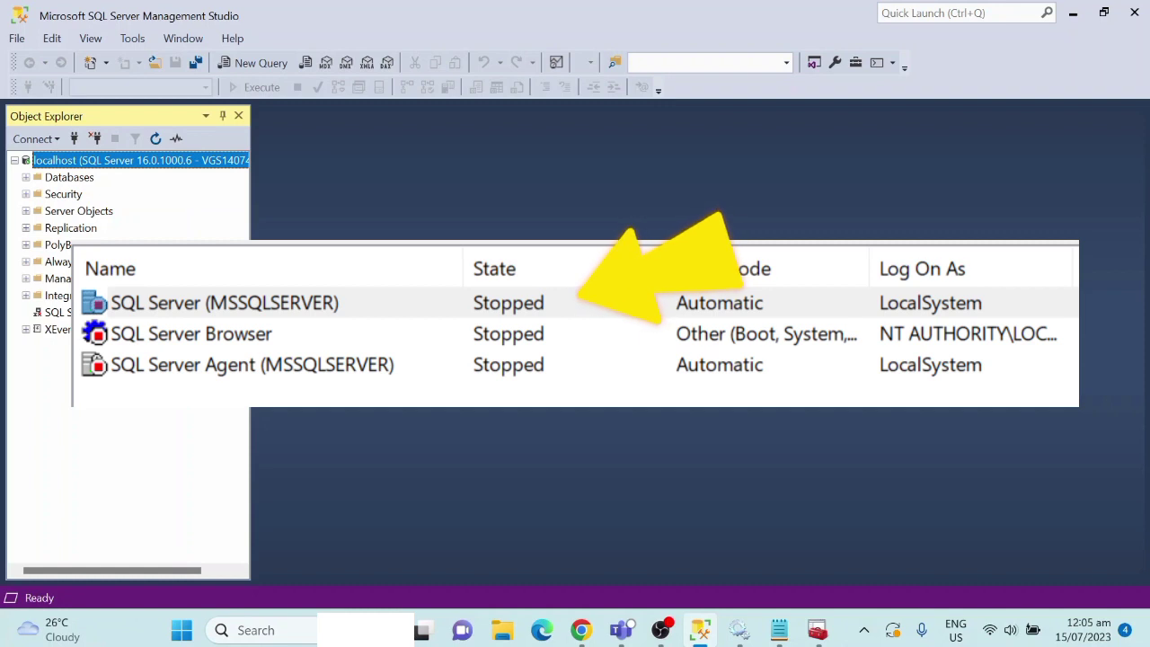
# - Open the Services app through a Windows search and close it again
pyautogui.click(181, 630)
pyautogui.write('service')
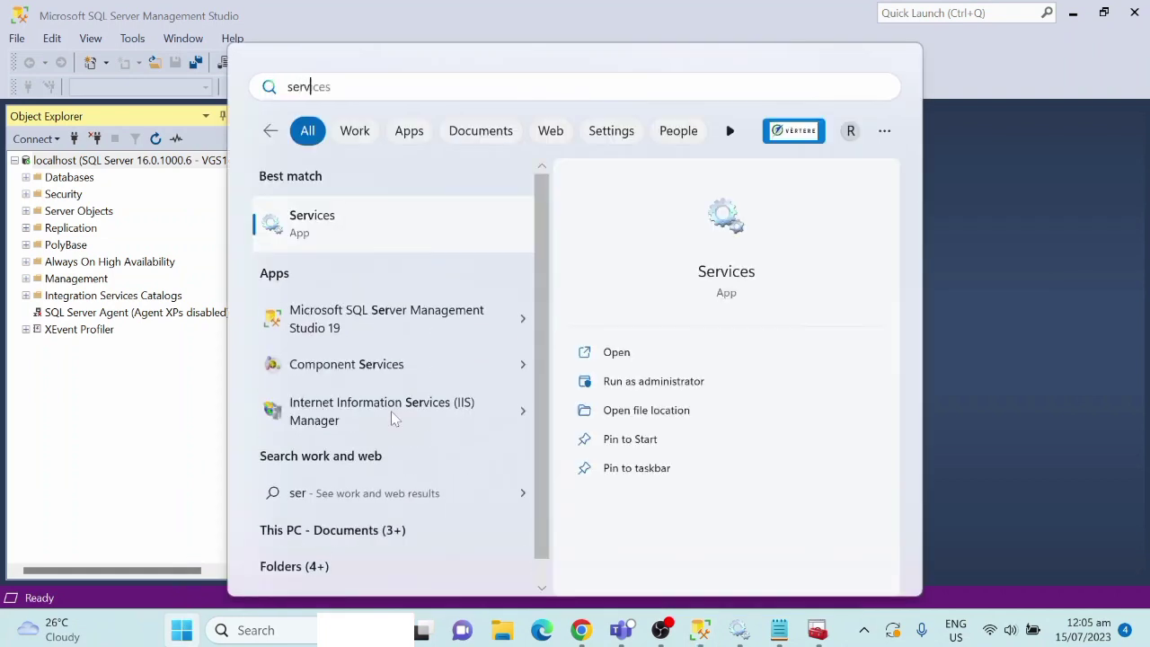
pyautogui.click(378, 226)
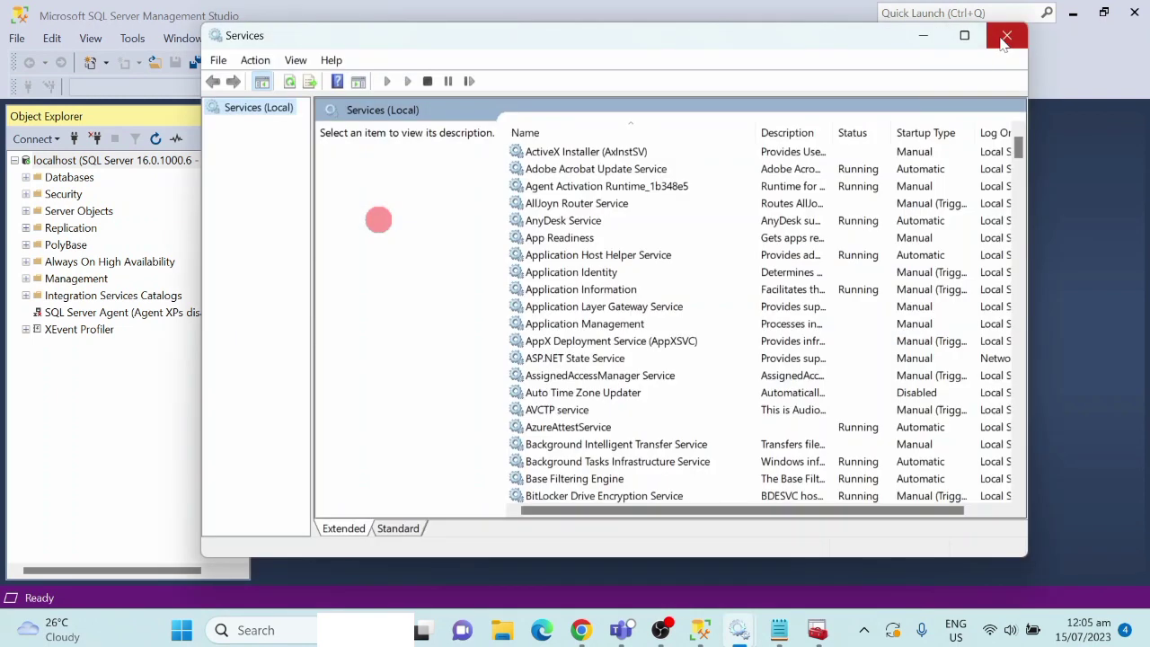
pyautogui.click(1006, 35)
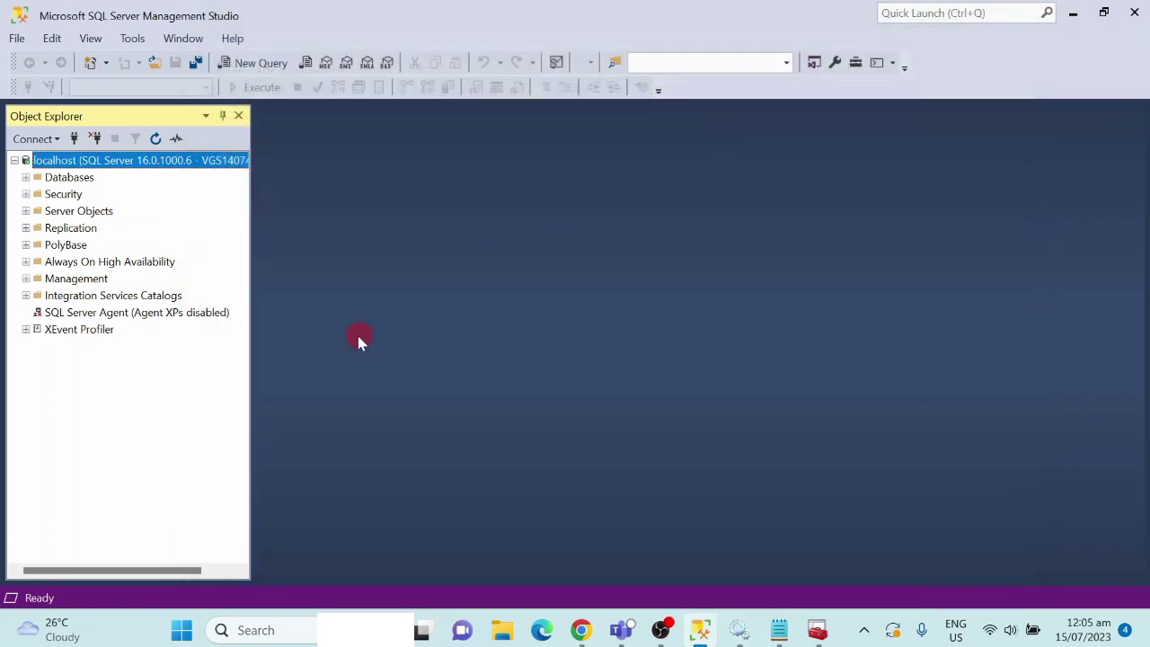
# - Open the Windows Services console by running services.msc
pyautogui.press('super+r')
pyautogui.write('ser')
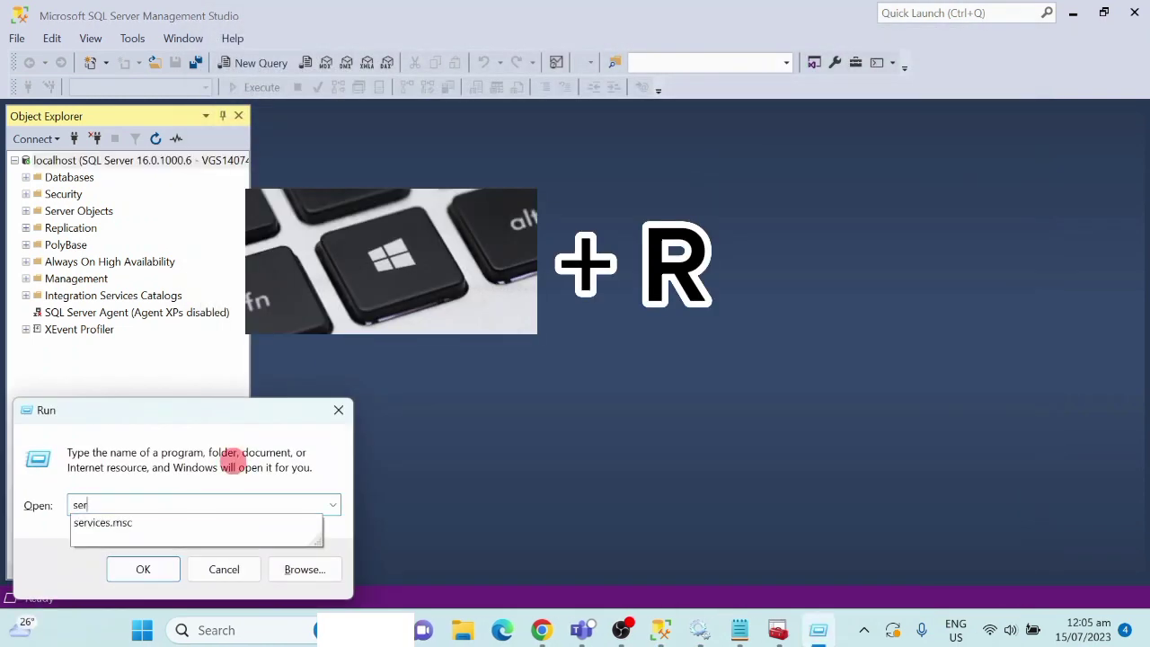
pyautogui.write('vices.msc')
pyautogui.press('Return')
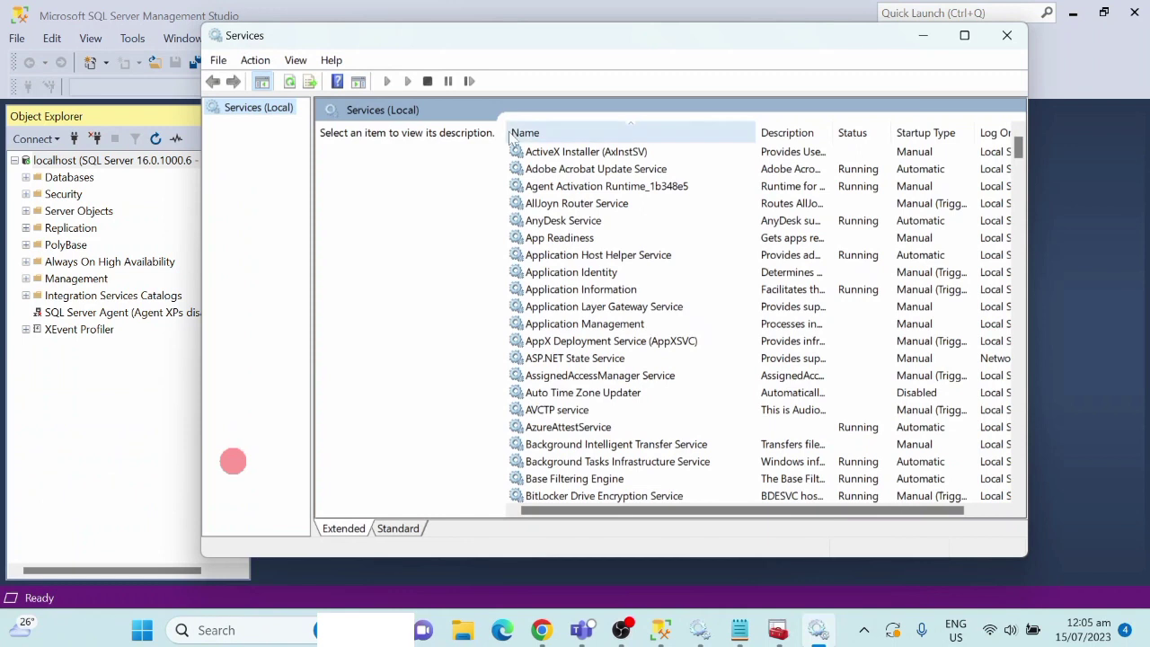
# - Open the properties of the SQL Server (MSSQLSERVER) service and choose Automatic as its startup type
pyautogui.click(563, 221)
pyautogui.press('s')
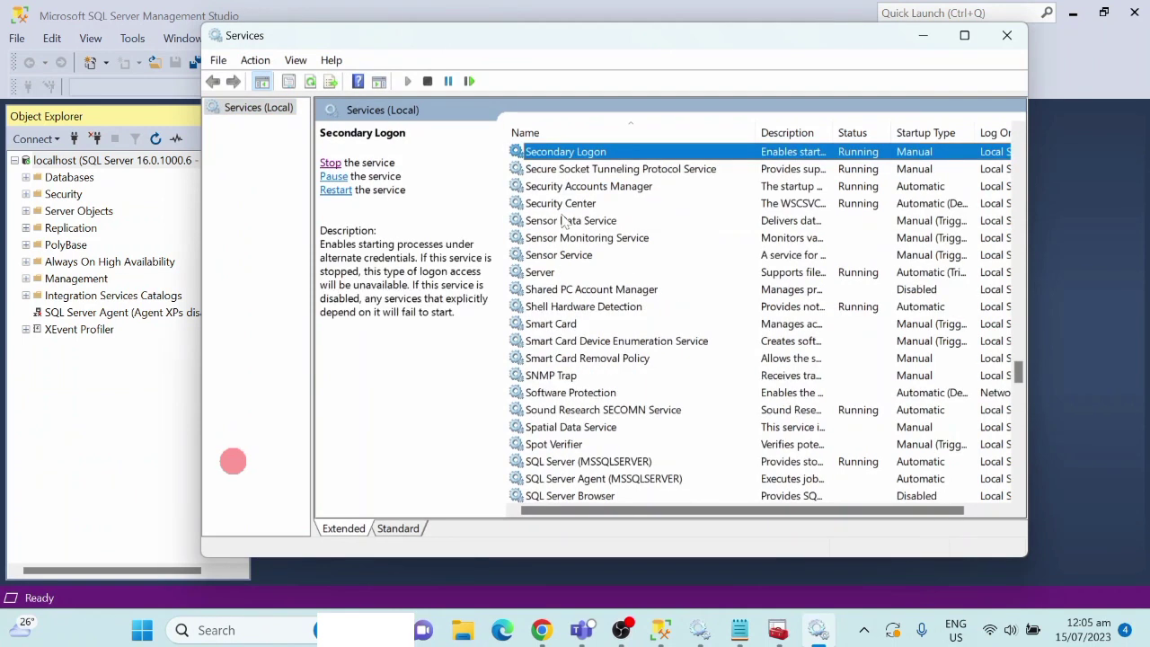
pyautogui.scroll(-4, 563, 221)
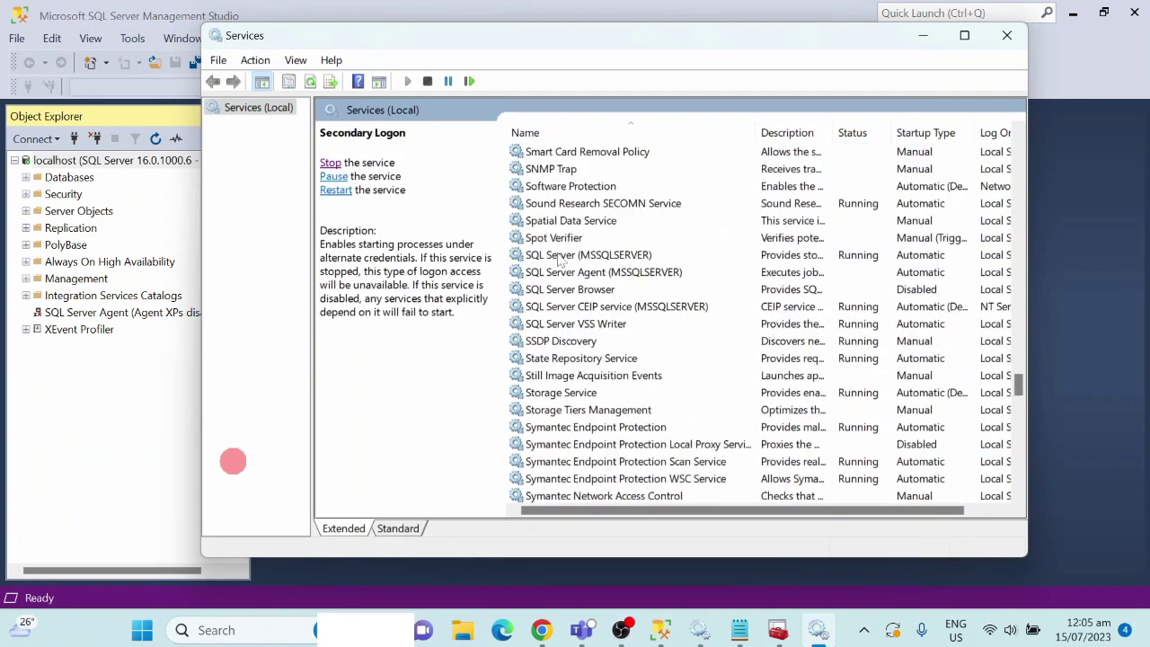
pyautogui.click(558, 255)
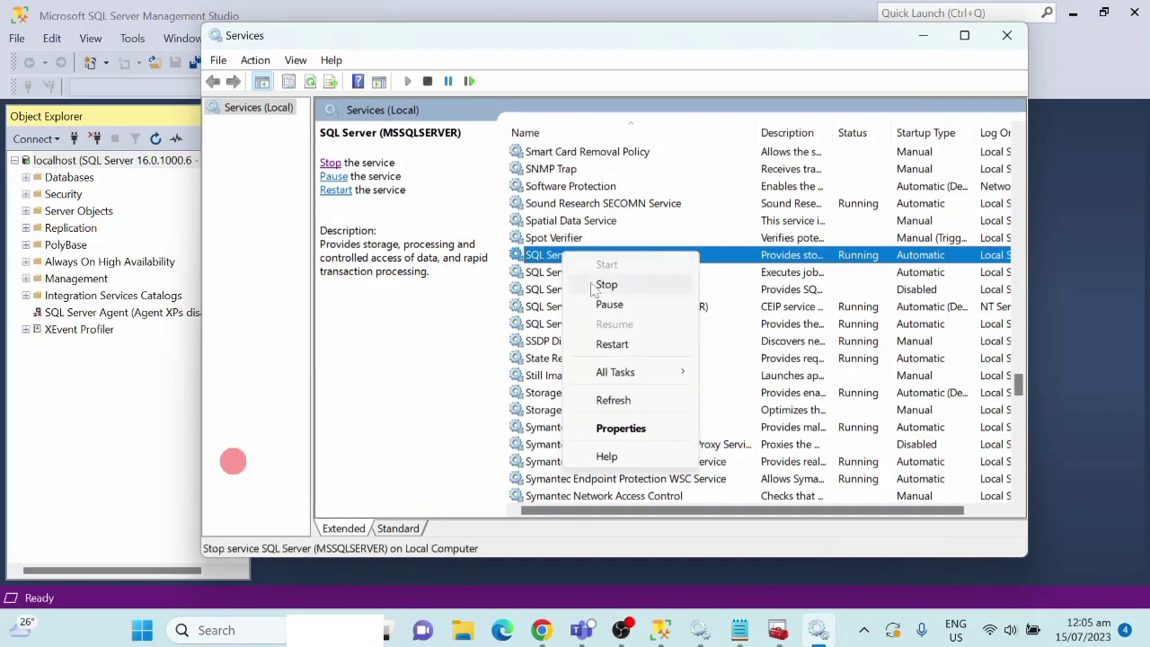
pyautogui.click(628, 429)
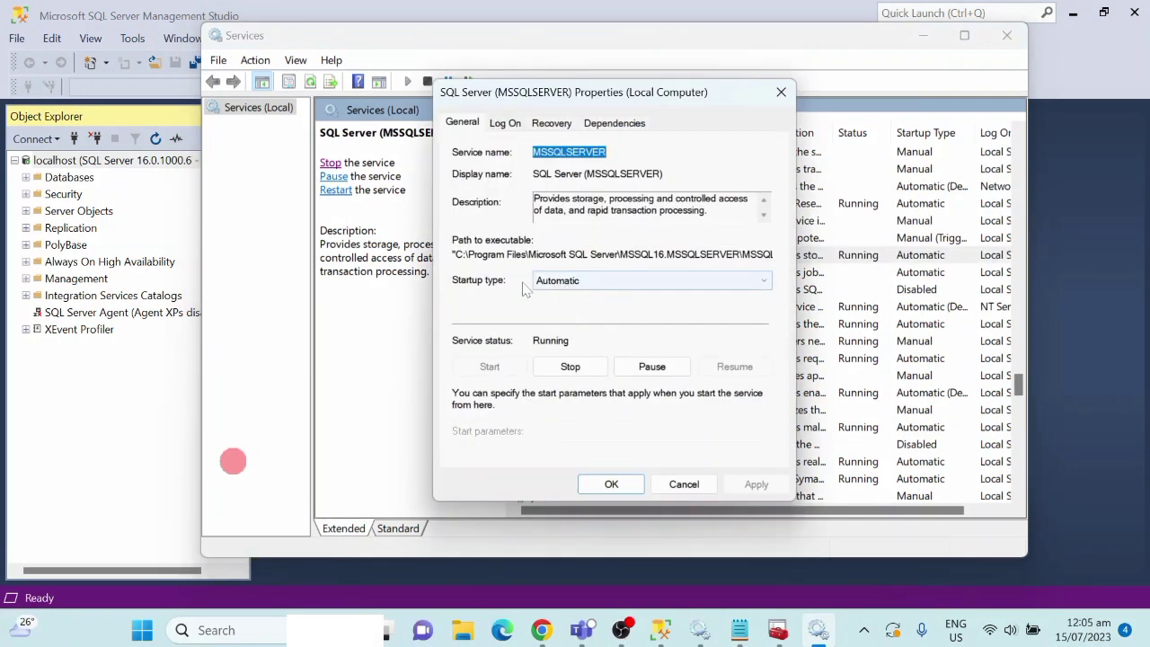
pyautogui.click(579, 282)
pyautogui.click(558, 307)
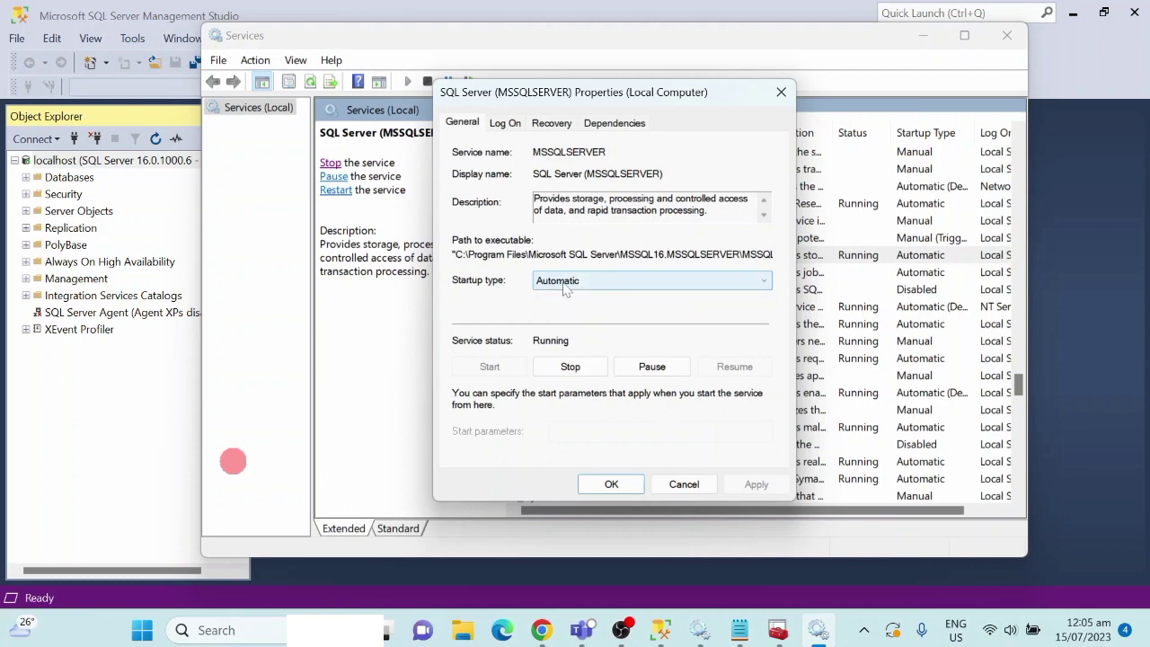
# - Set the service to log on with the Local System account, accept the properties and close the Services console
pyautogui.click(505, 124)
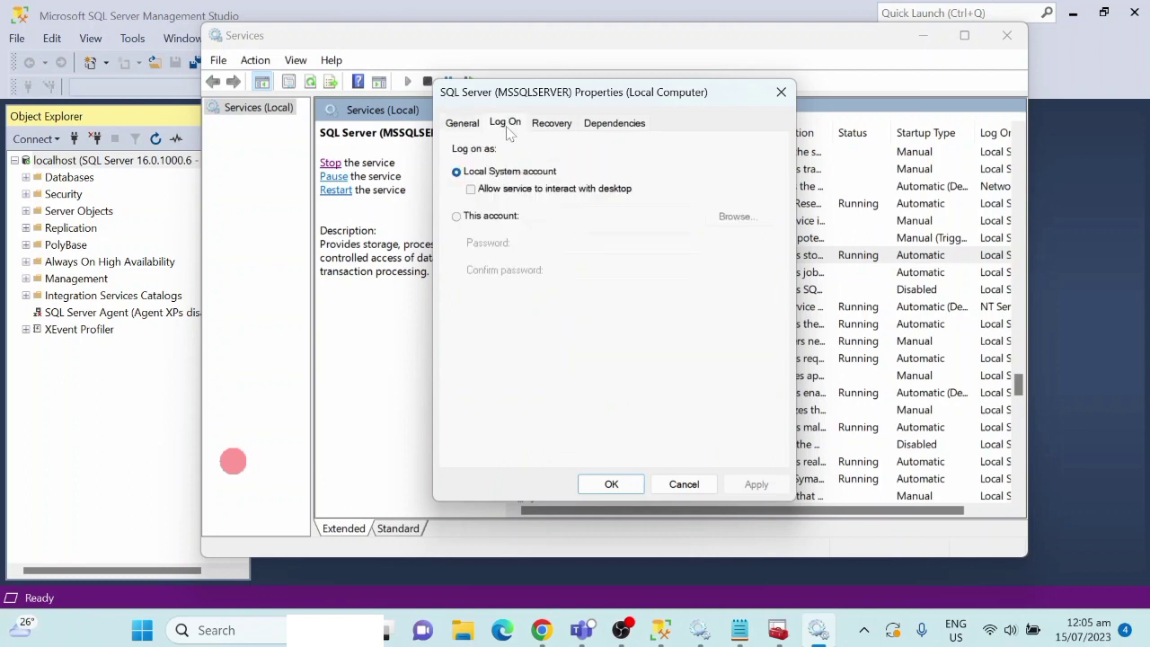
pyautogui.click(481, 215)
pyautogui.click(481, 173)
pyautogui.click(461, 123)
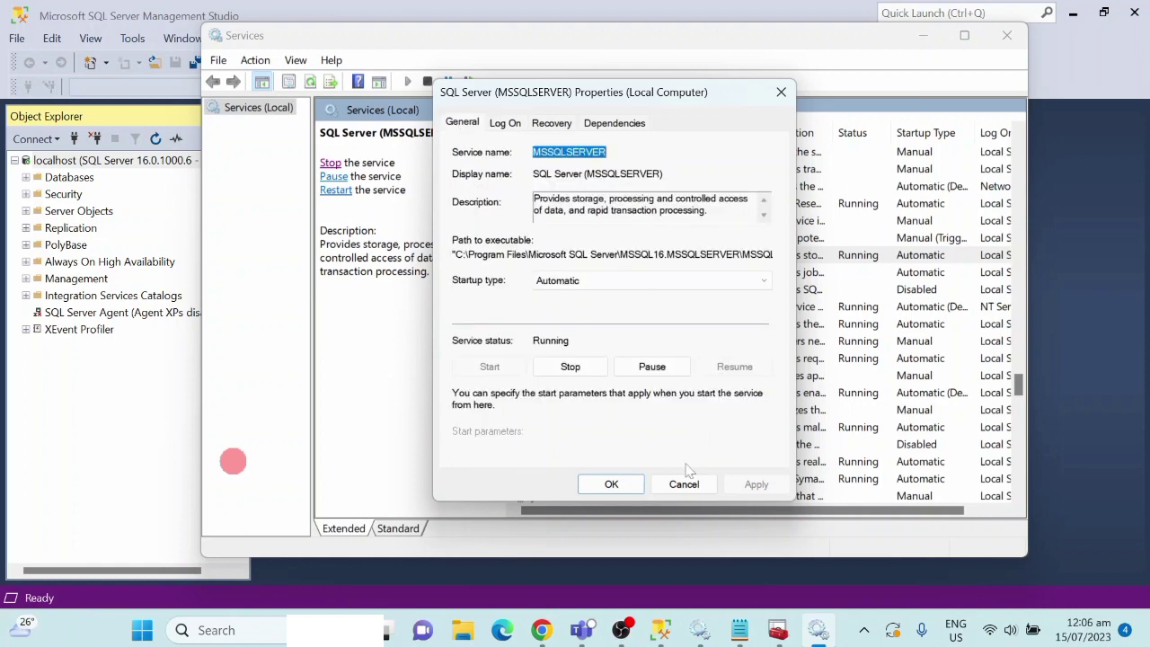
pyautogui.click(618, 485)
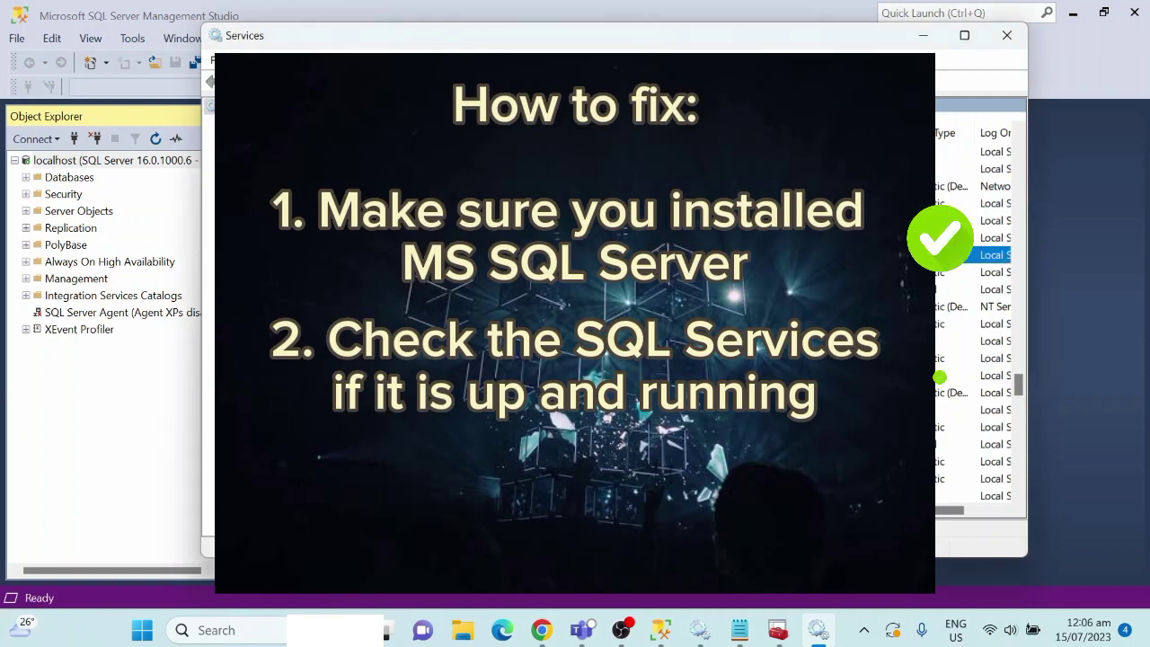
pyautogui.click(1004, 38)
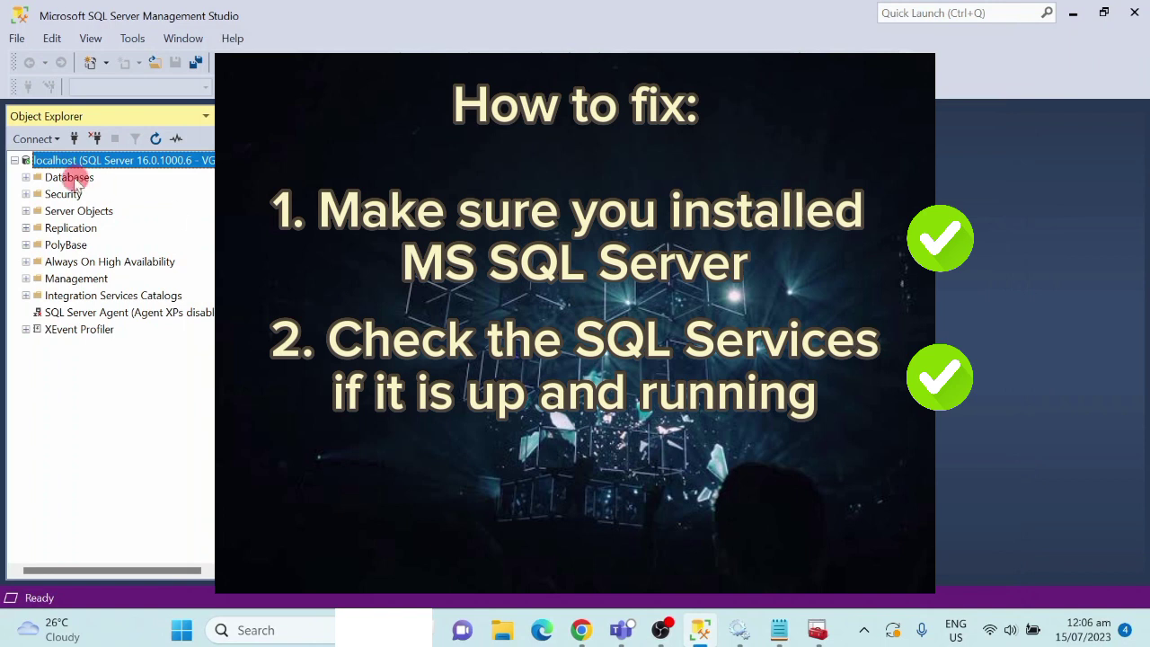
# - Disconnect Object Explorer from the localhost server and open the Connect to Server dialog
pyautogui.click(15, 160)
pyautogui.click(94, 140)
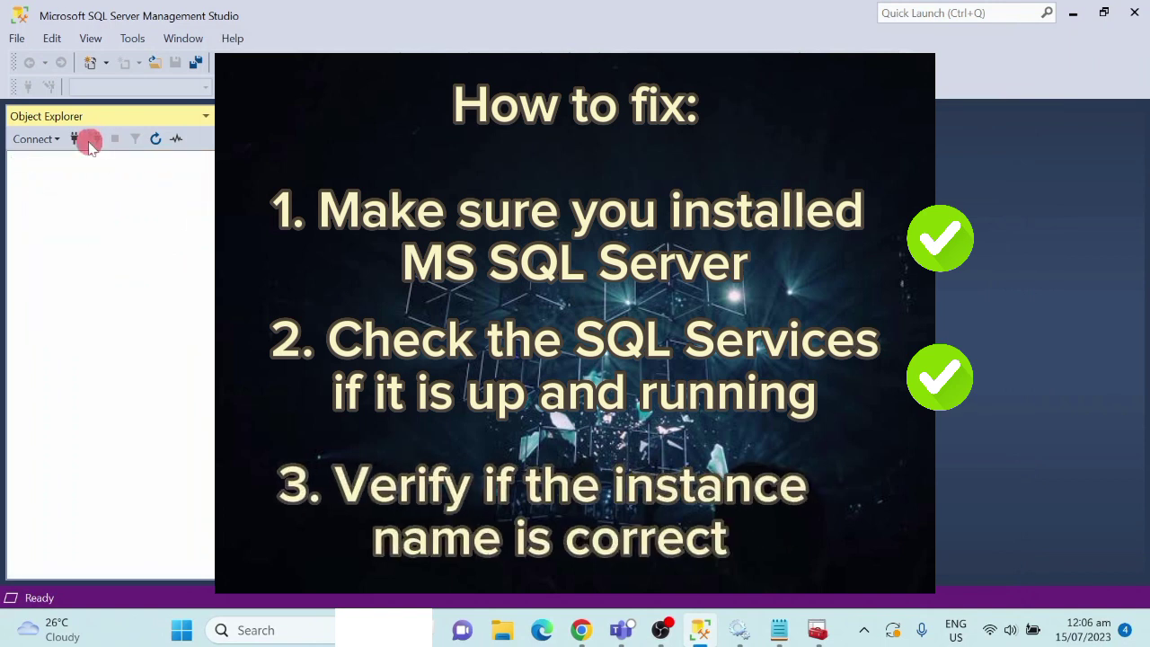
pyautogui.click(75, 140)
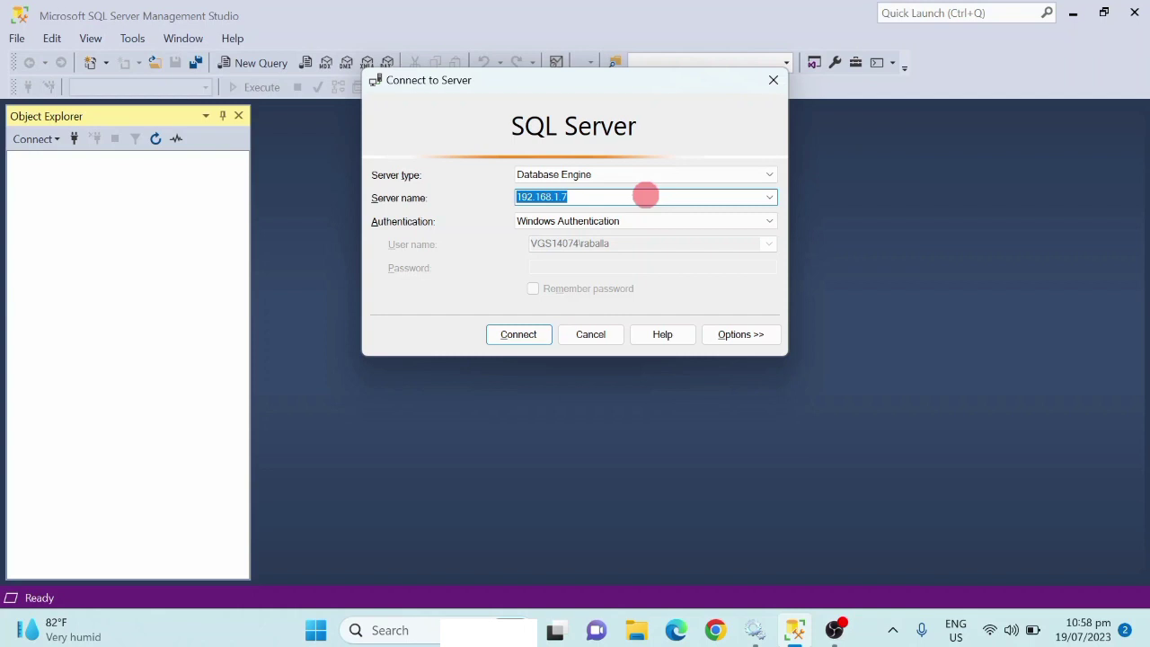
# - Open a Command Prompt through a Windows search for cmd and move its window up the screen
pyautogui.click(315, 629)
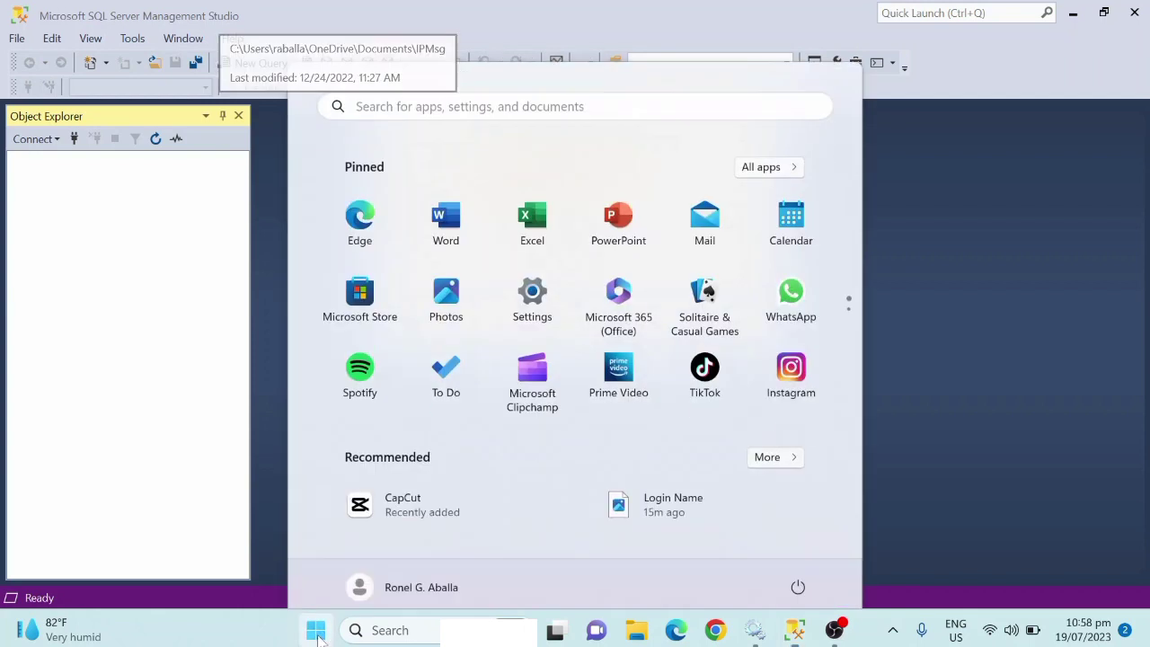
pyautogui.write('cmd')
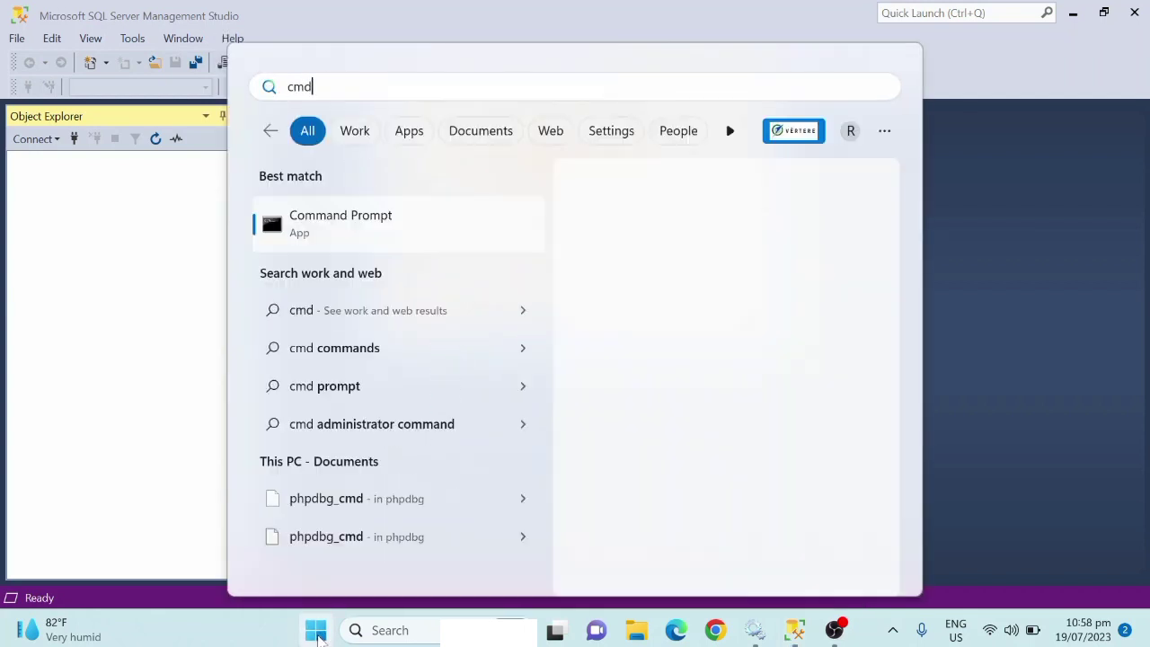
pyautogui.click(349, 226)
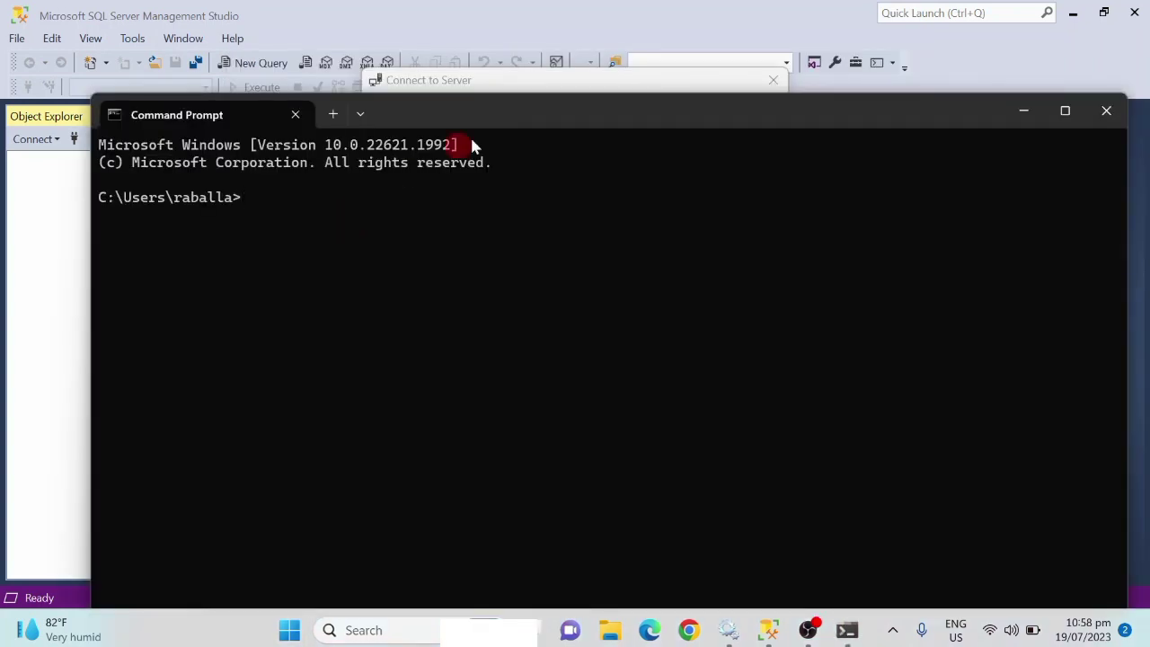
pyautogui.moveTo(488, 123); pyautogui.dragTo(473, 54)
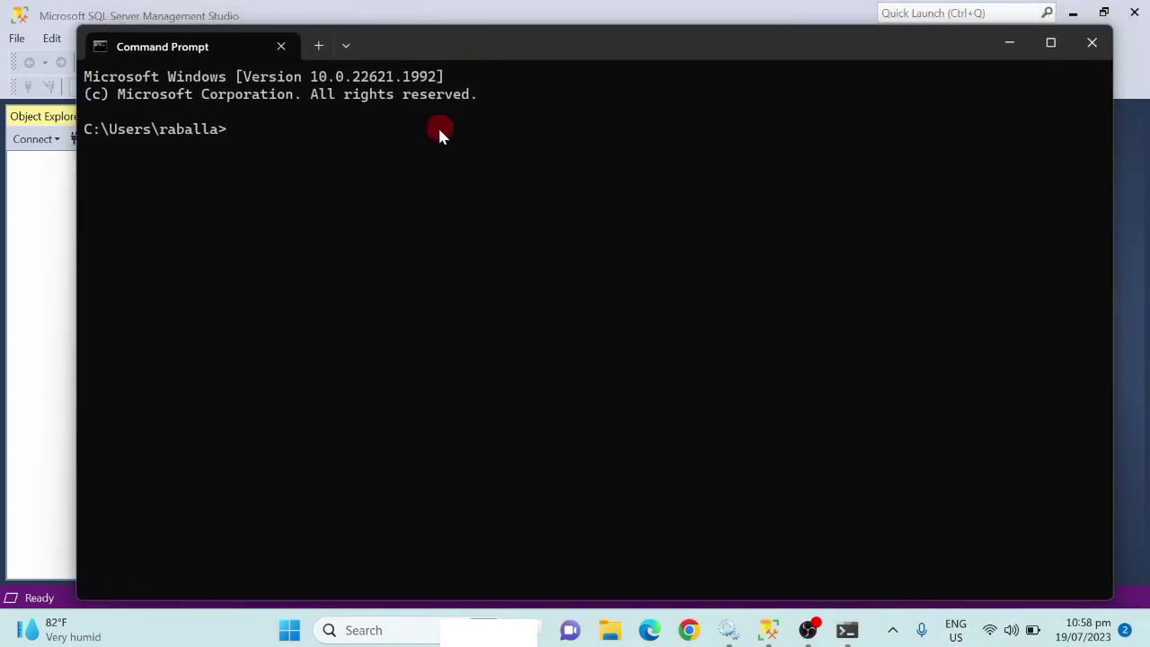
# - Ping the server's IP address 192.168.1.7 to test whether it is reachable
pyautogui.write('ping')
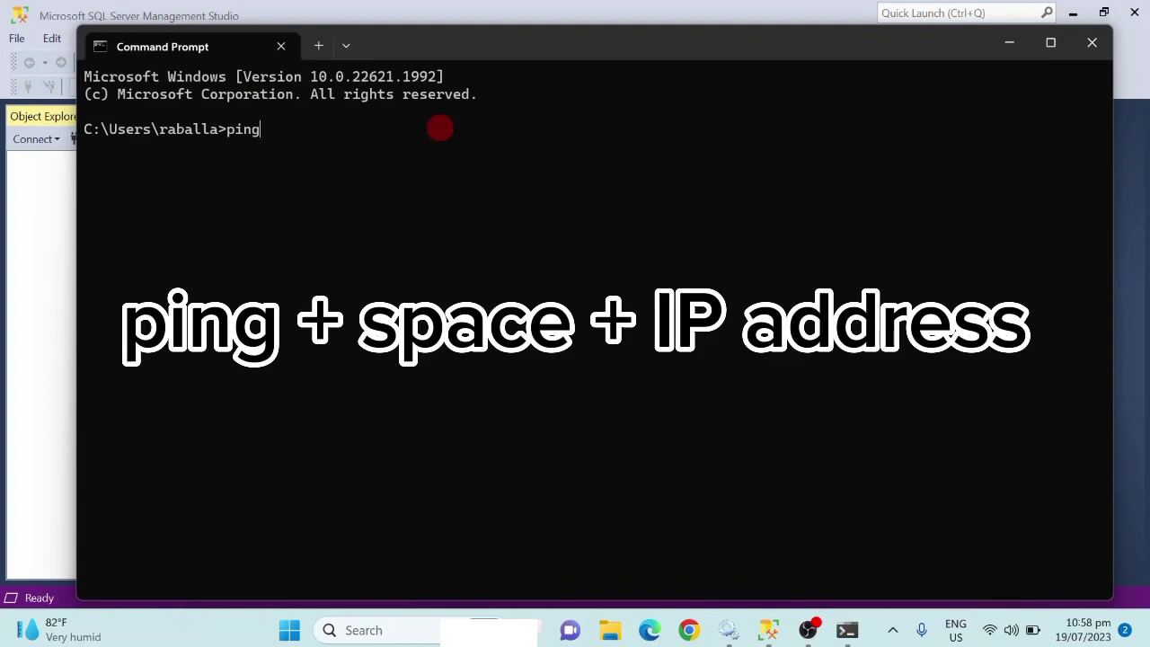
pyautogui.write(' 192.168.')
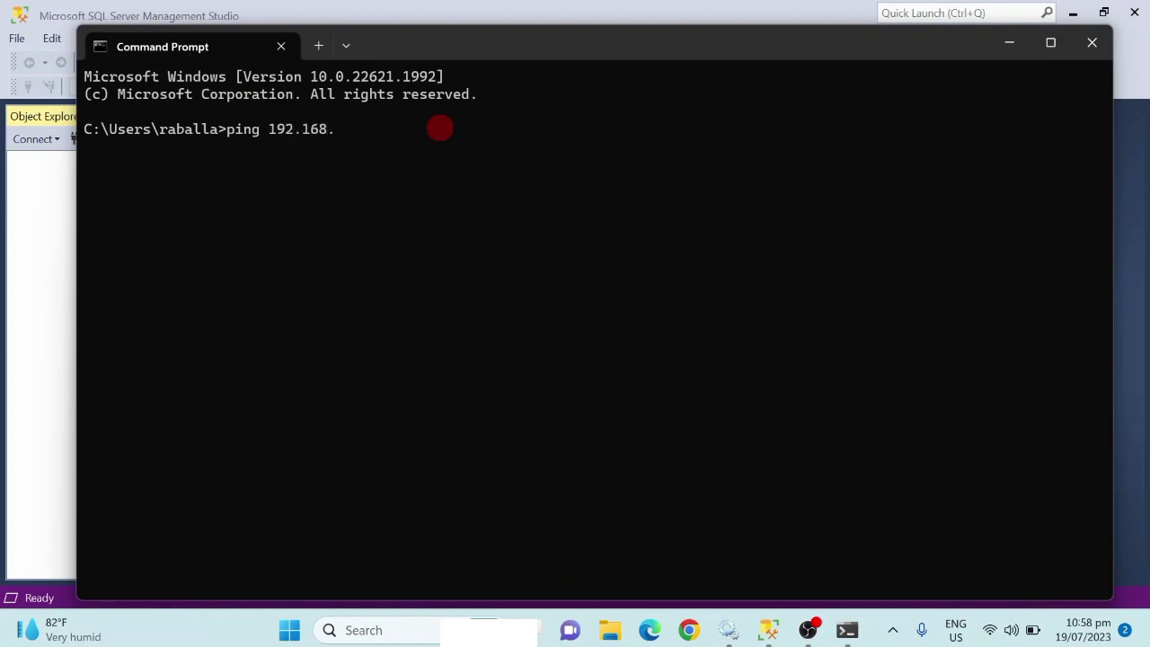
pyautogui.write('1.7')
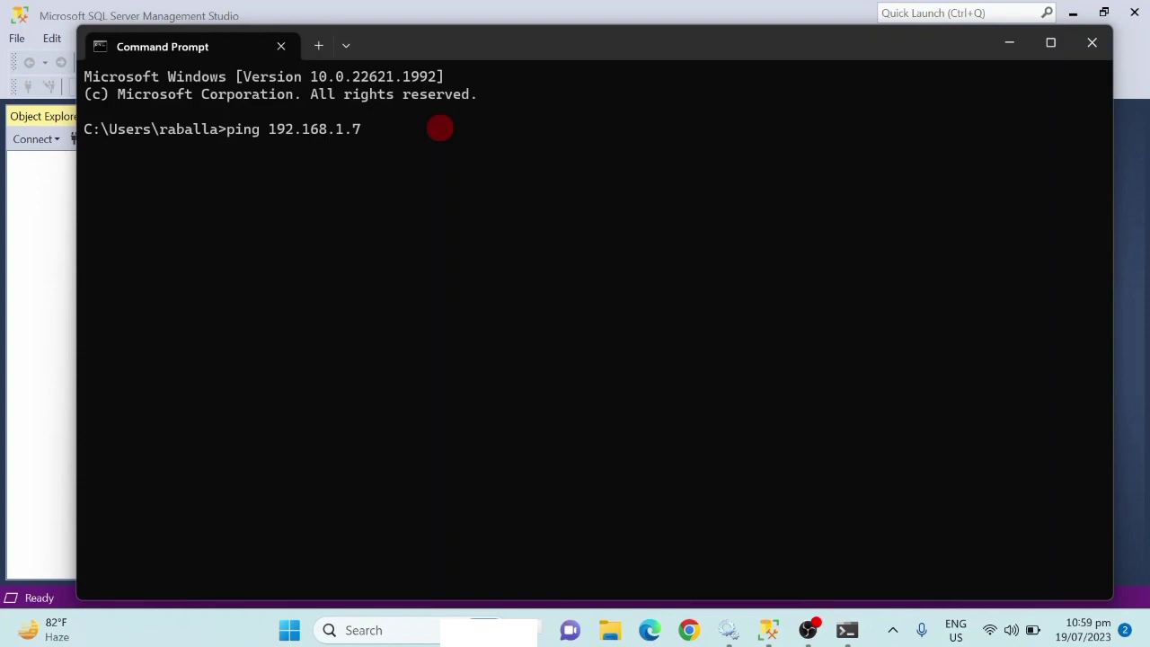
pyautogui.press('Return')
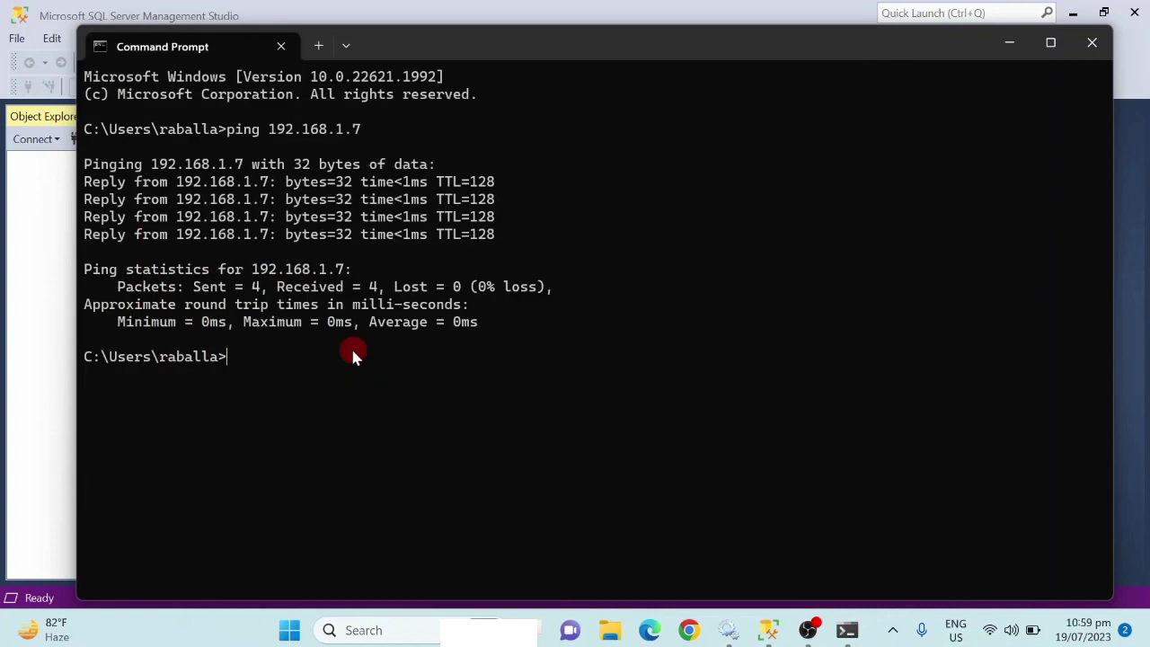
# - Ping 192.168.1.11 for comparison and minimize the Command Prompt to return to SQL Server Management Studio
pyautogui.write('ping 192.168.1.11')
pyautogui.press('Return')
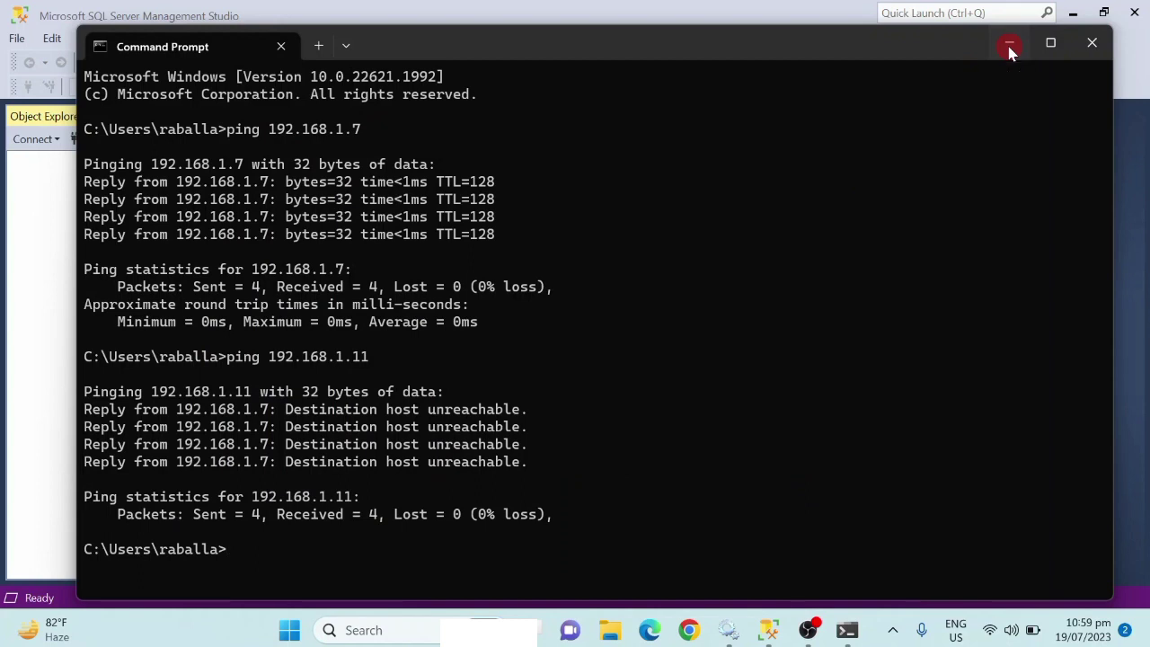
pyautogui.click(1009, 47)
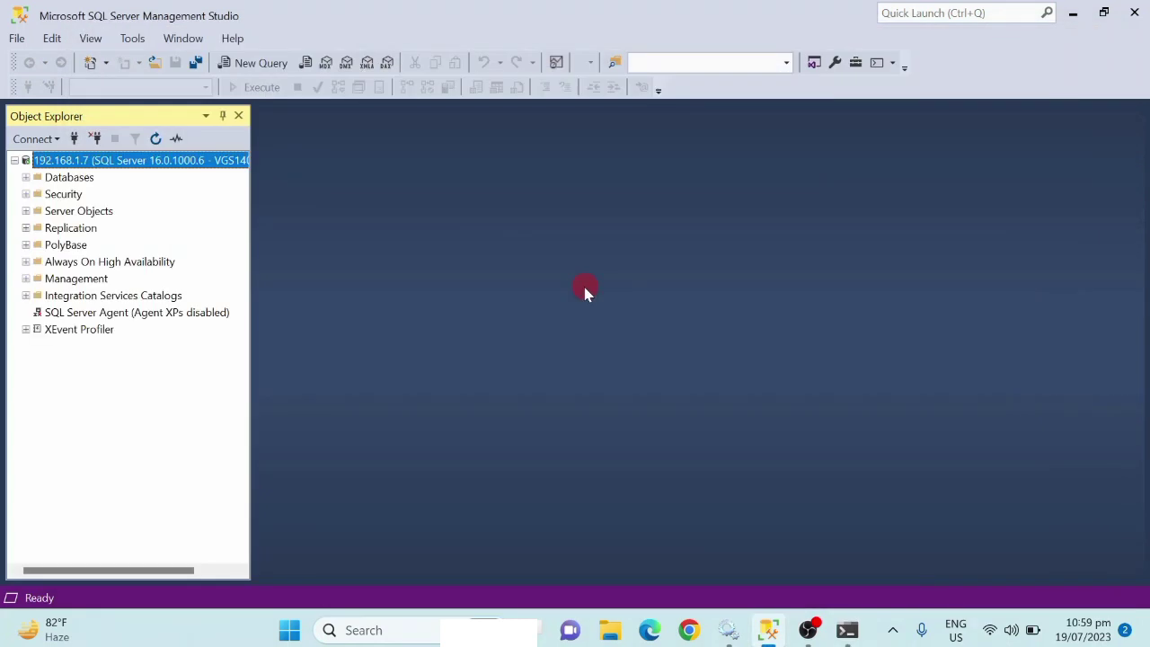